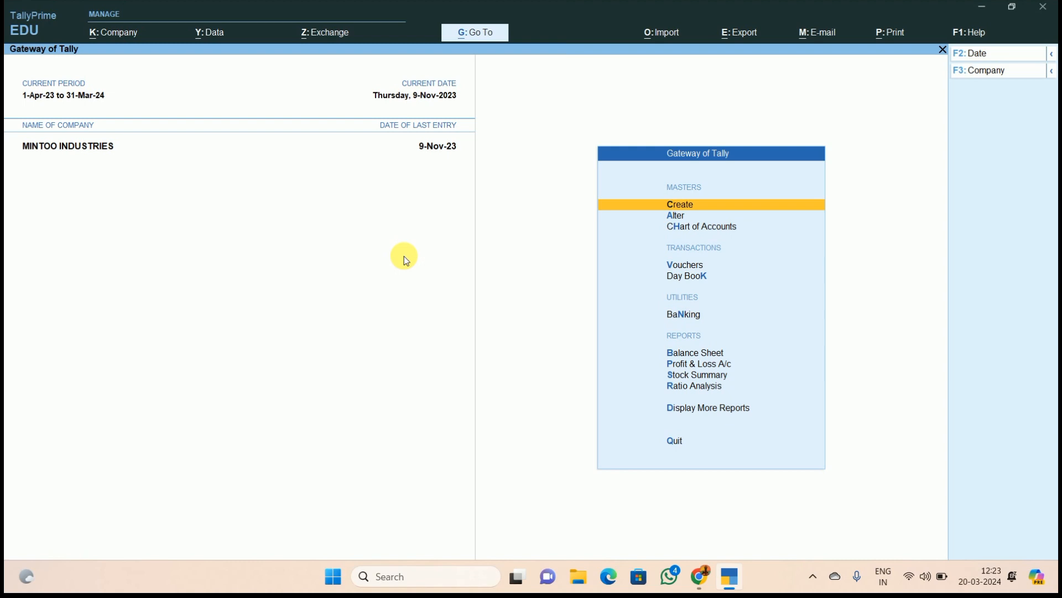
# - Open the Account Books ledger report, filter by 'TDS', and open TDS ON CONTRACTOR
pyautogui.press('d')
pyautogui.press('a')
pyautogui.press('l')
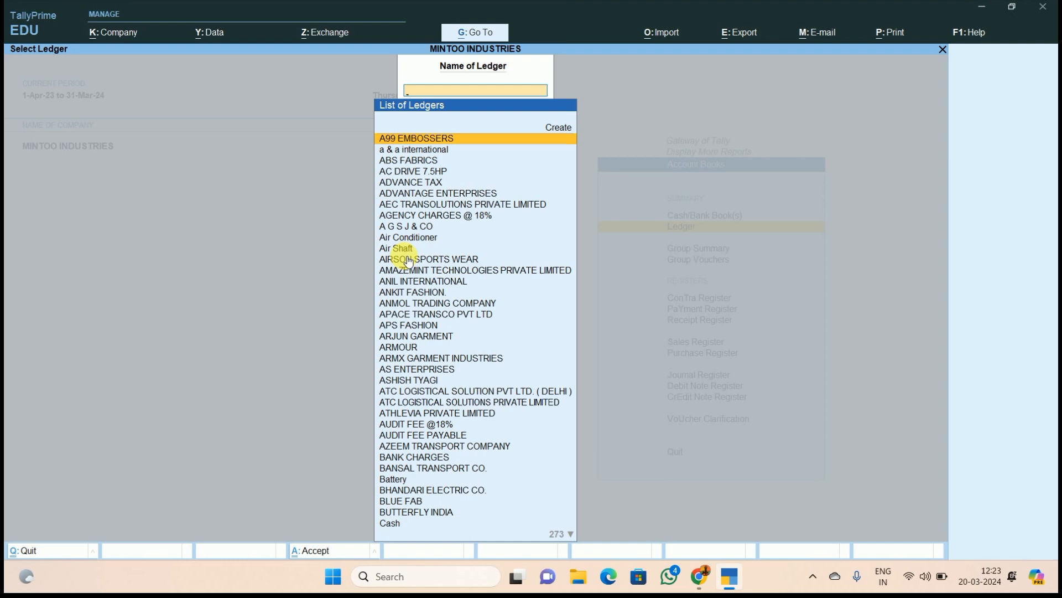
pyautogui.write('TDS')
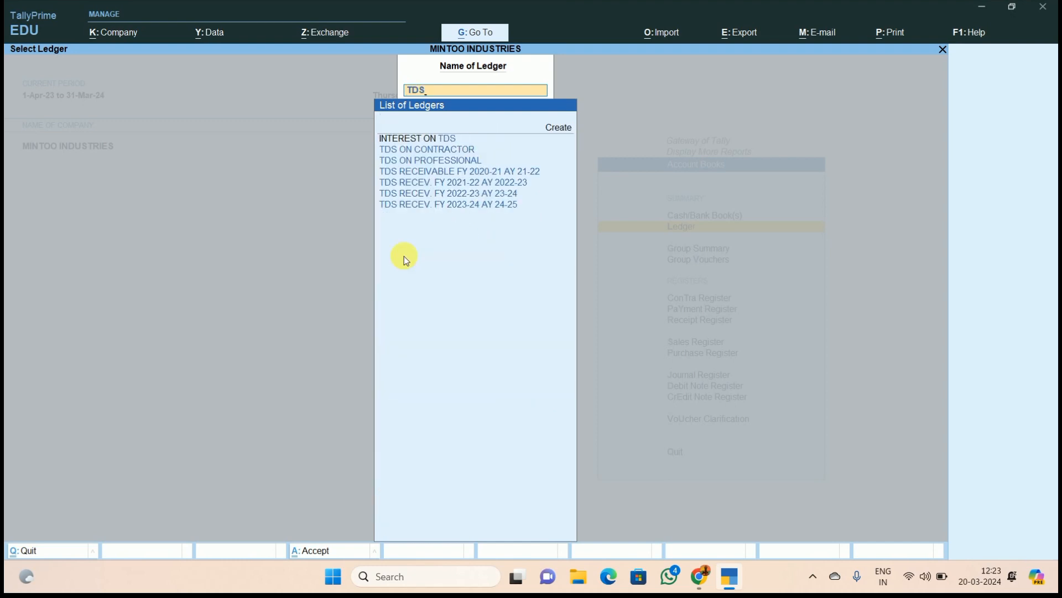
pyautogui.press('Down')
pyautogui.press('Down')
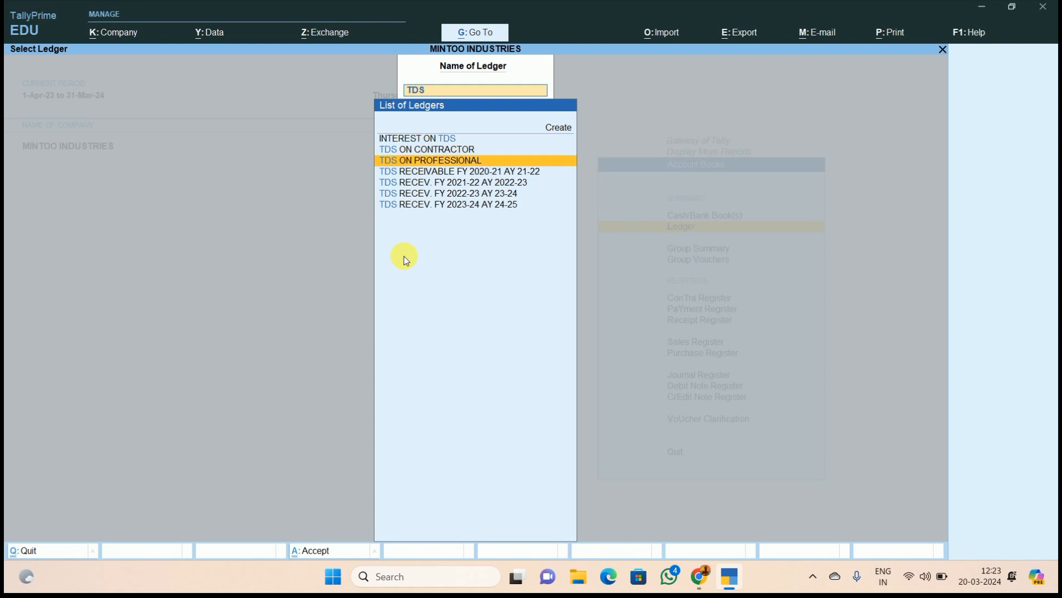
pyautogui.press('Up')
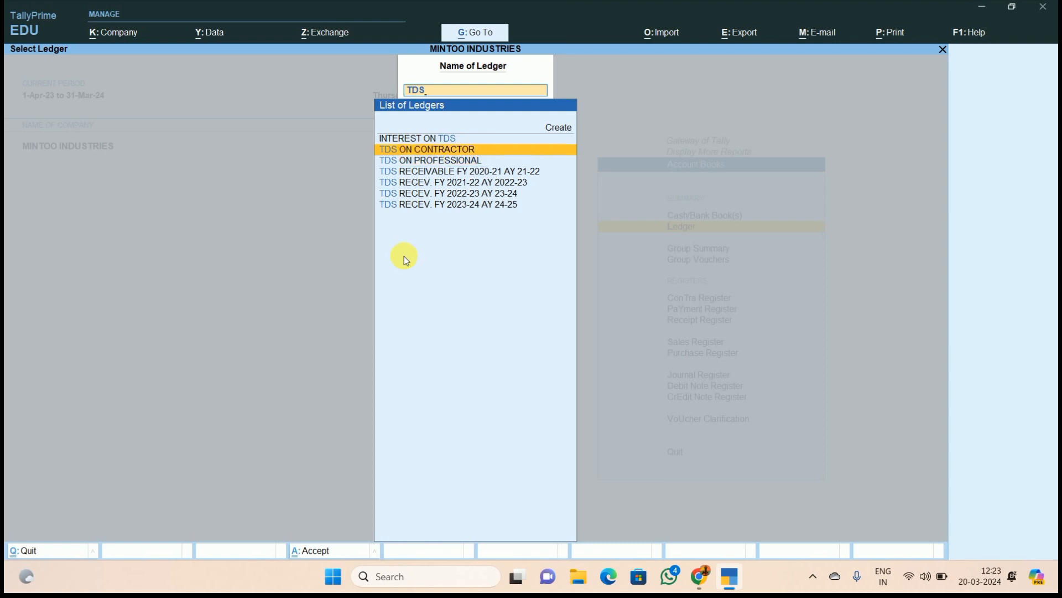
pyautogui.press('Return')
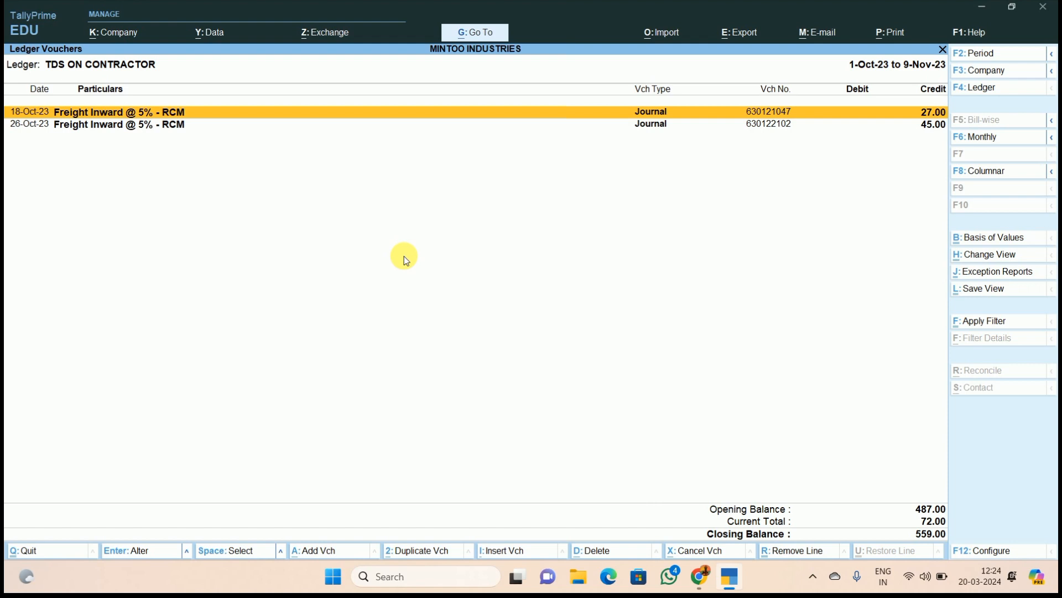
# - Set the ledger period from 1-4-23 to 31.3.24, then switch to Chrome
pyautogui.hotkey('alt', 'F2')
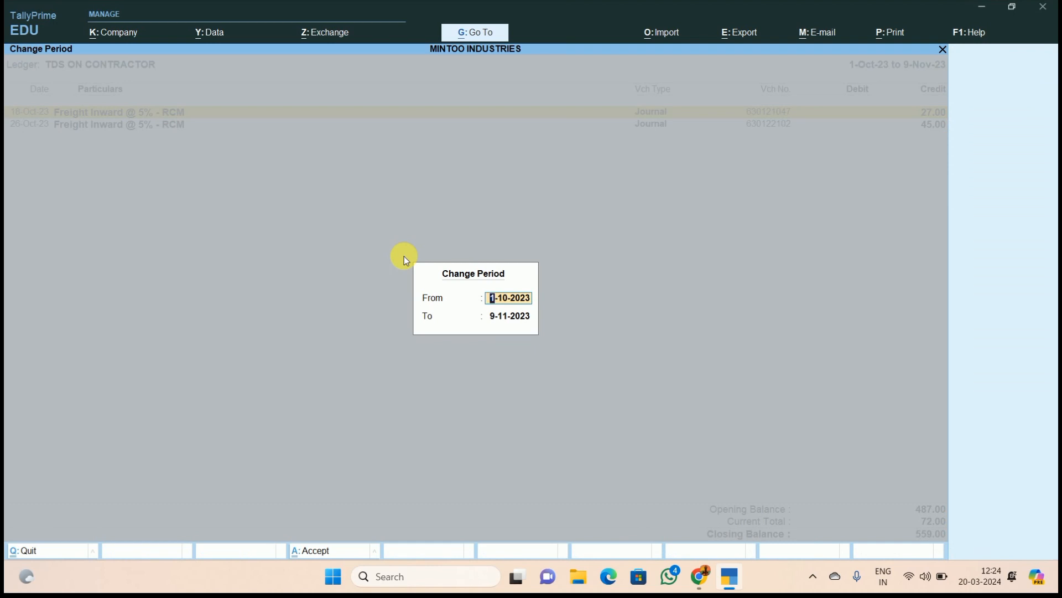
pyautogui.write('1-4-23')
pyautogui.press('Return')
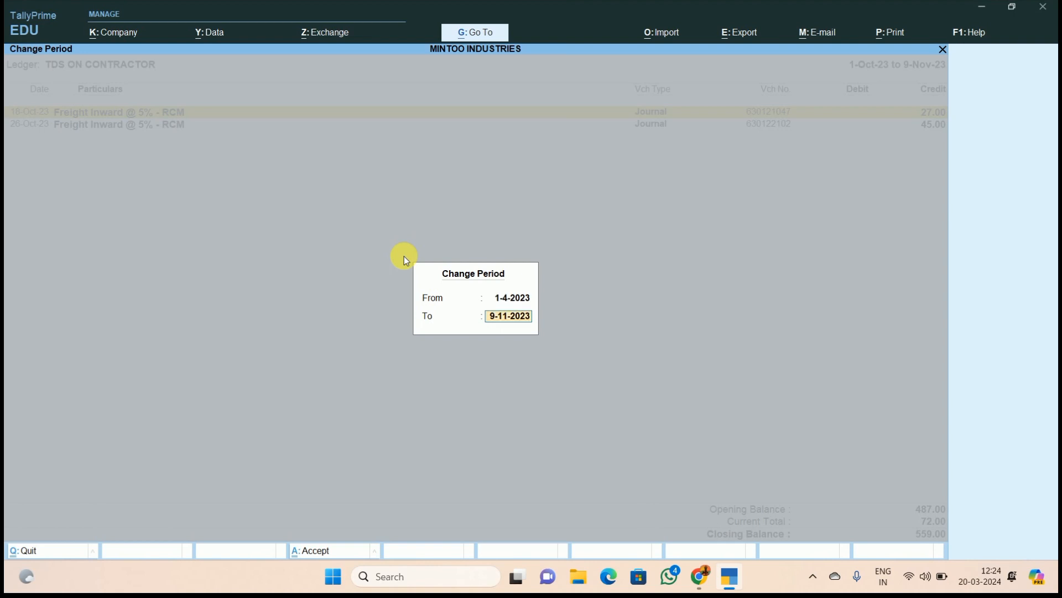
pyautogui.write('31.3.24')
pyautogui.press('Return')
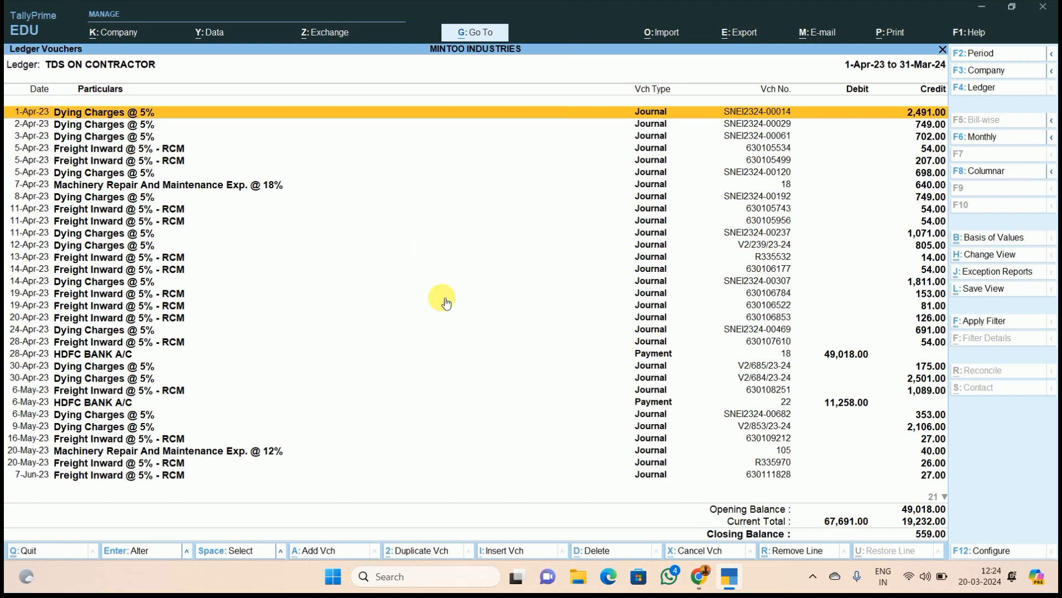
pyautogui.click(707, 586)
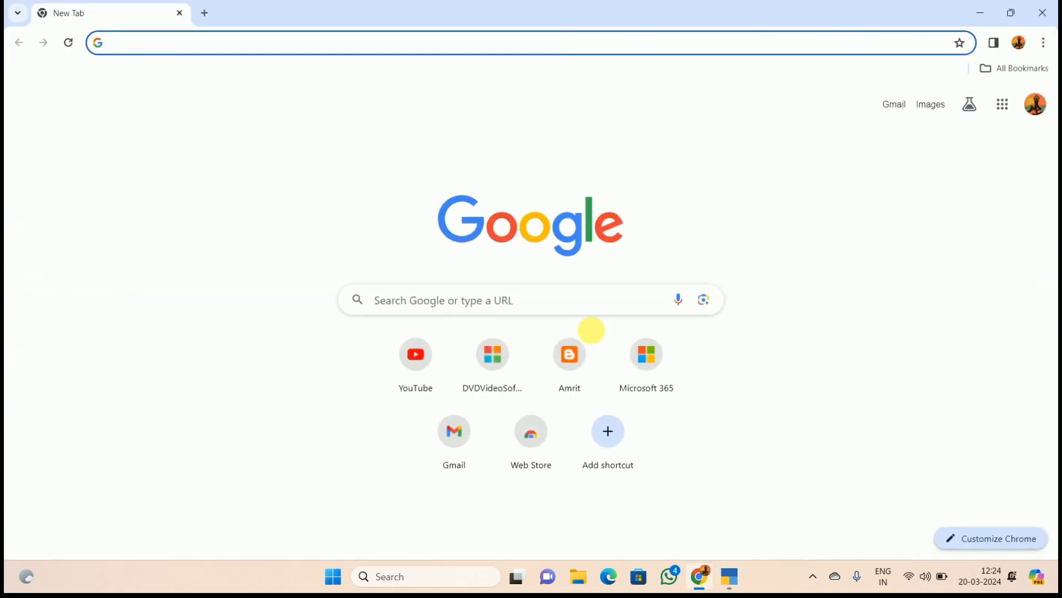
# - Google 'tds login' and open the 'Home | Income Tax Department' result
pyautogui.click(501, 307)
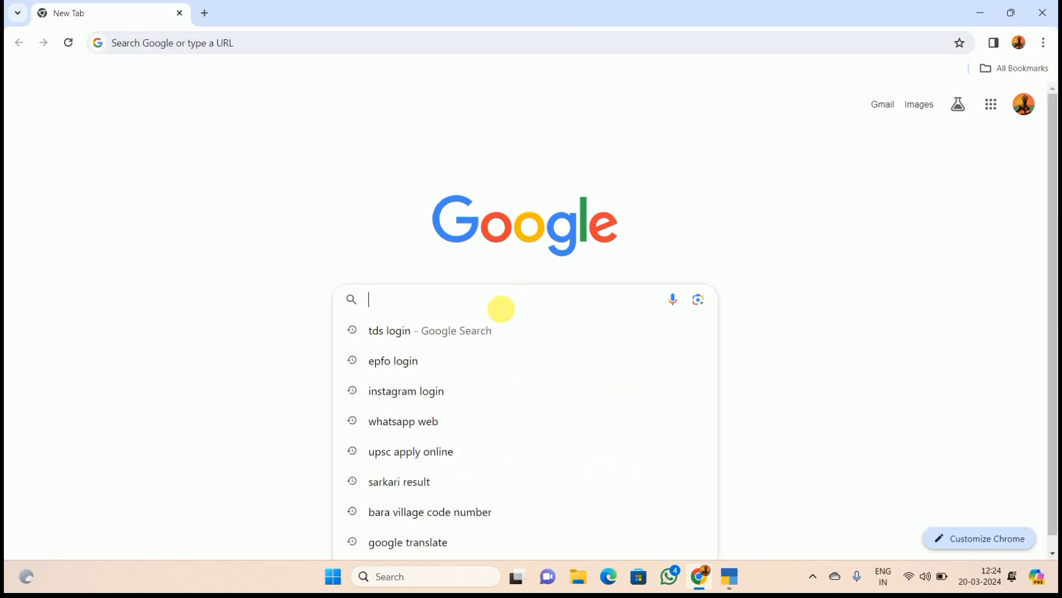
pyautogui.write('TDS login')
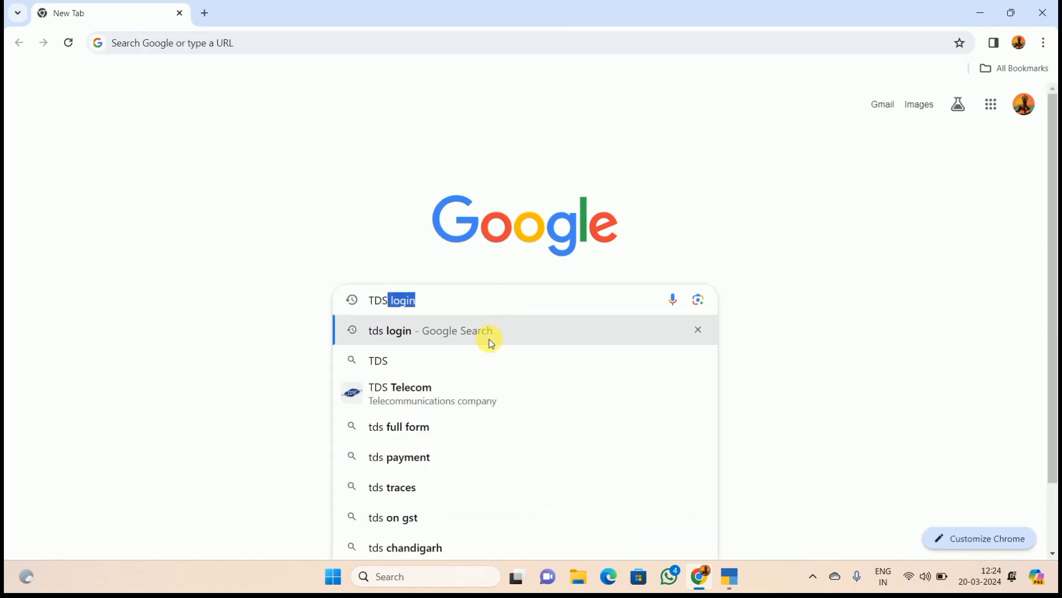
pyautogui.click(399, 340)
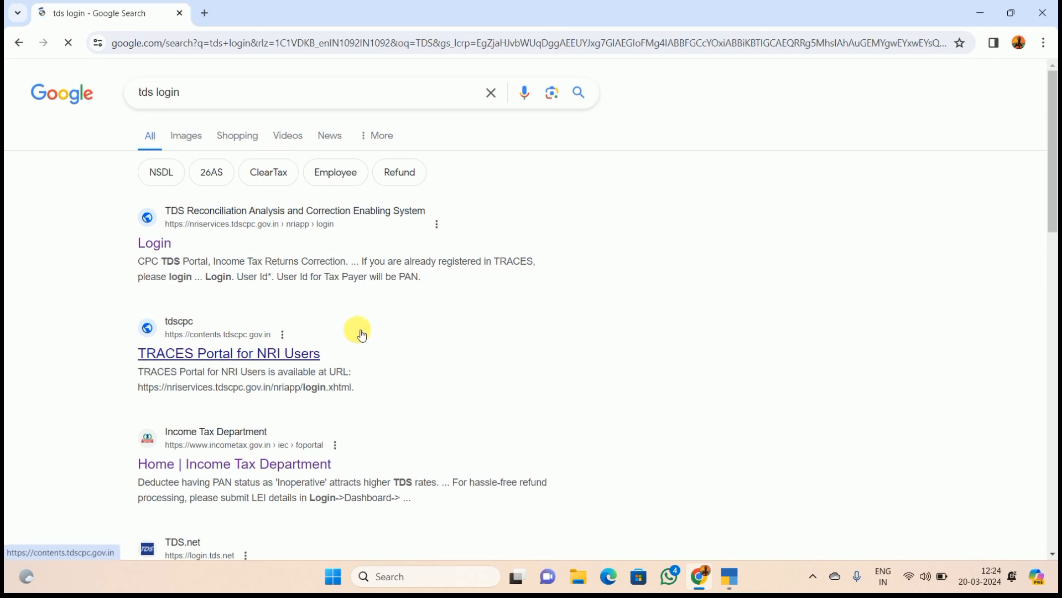
pyautogui.scroll(-2, 268, 335)
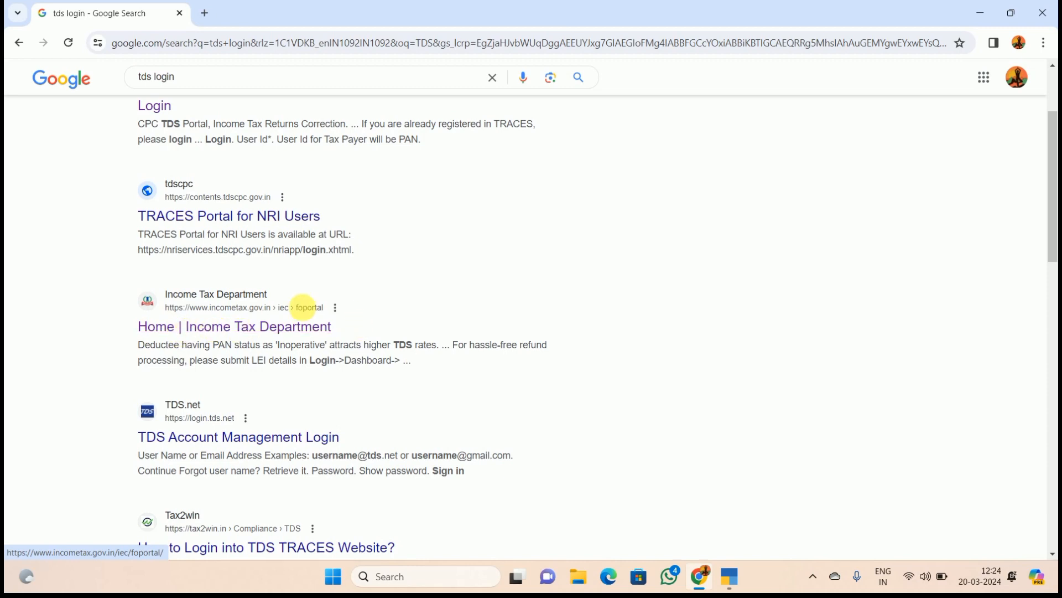
pyautogui.click(206, 331)
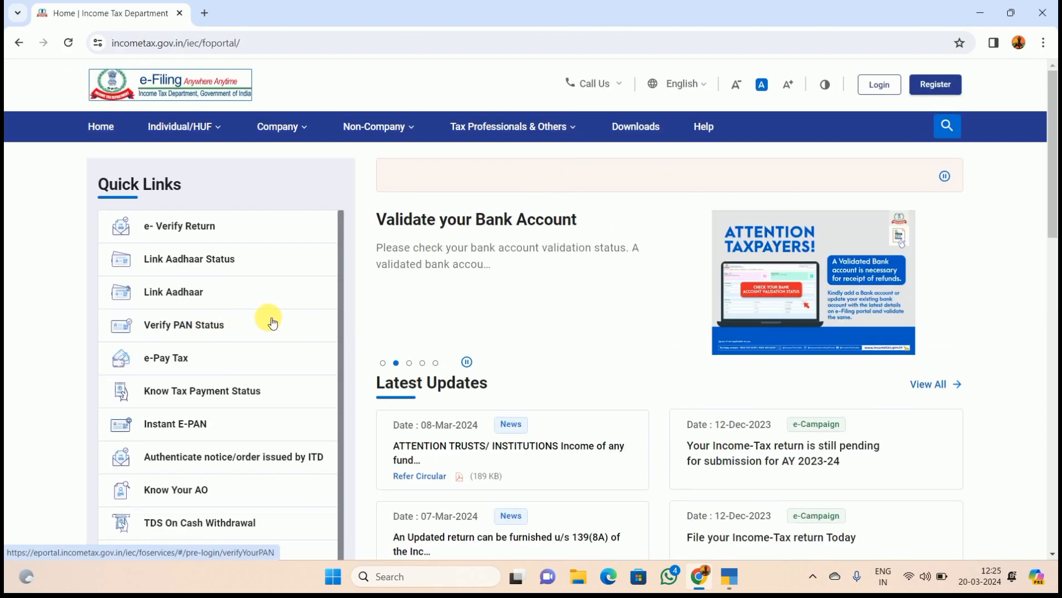
# - Open e-Pay Tax from Quick Links and place the cursor in the PAN/TAN field
pyautogui.click(162, 363)
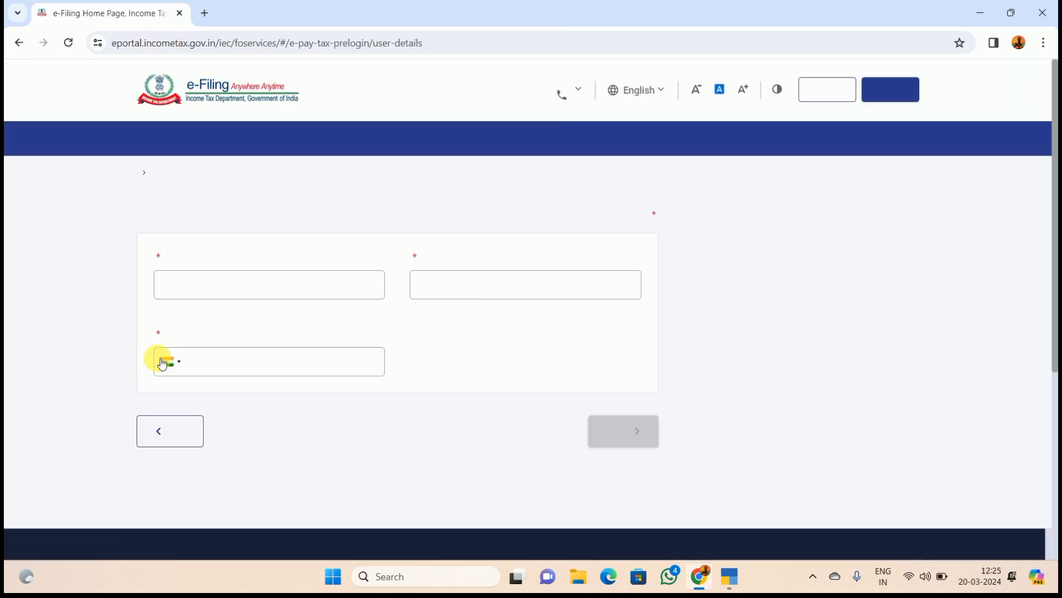
pyautogui.click(218, 347)
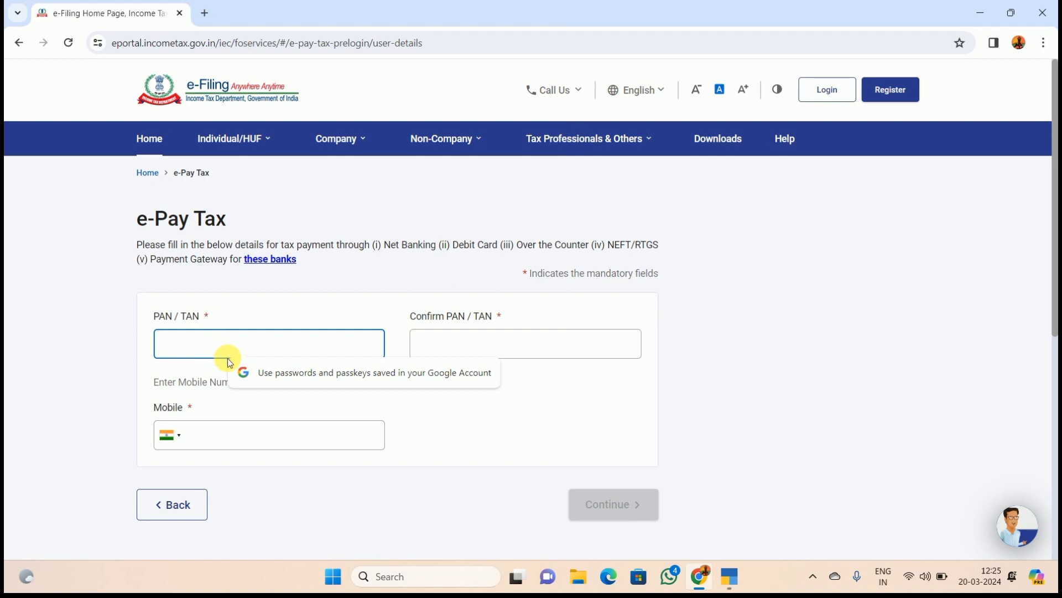
# - Enter the TAN, confirm it, add the mobile number, and continue to request an OTP
pyautogui.scroll(-1, 227, 354)
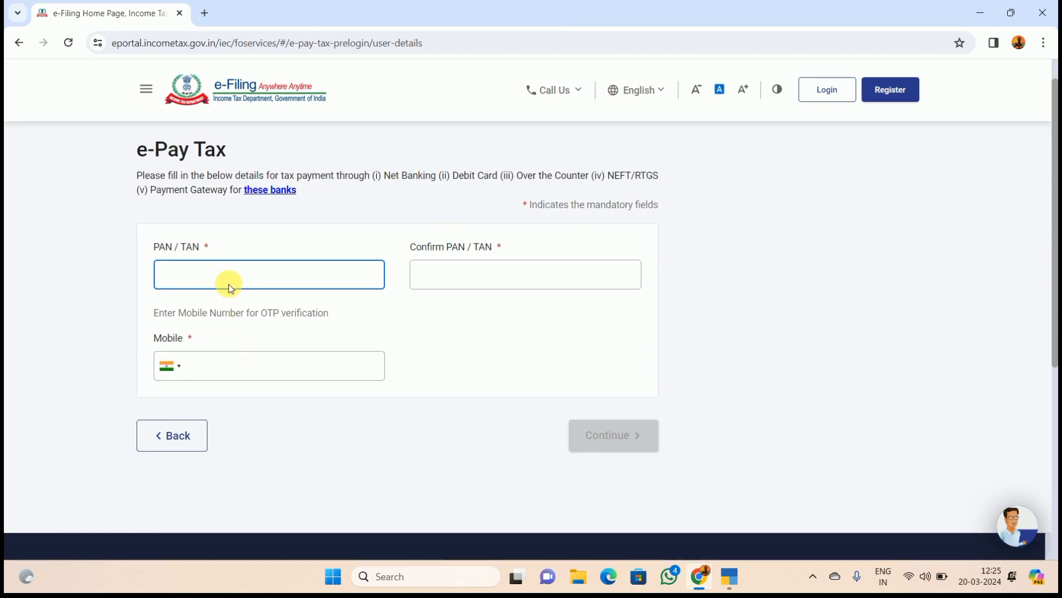
pyautogui.click(431, 285)
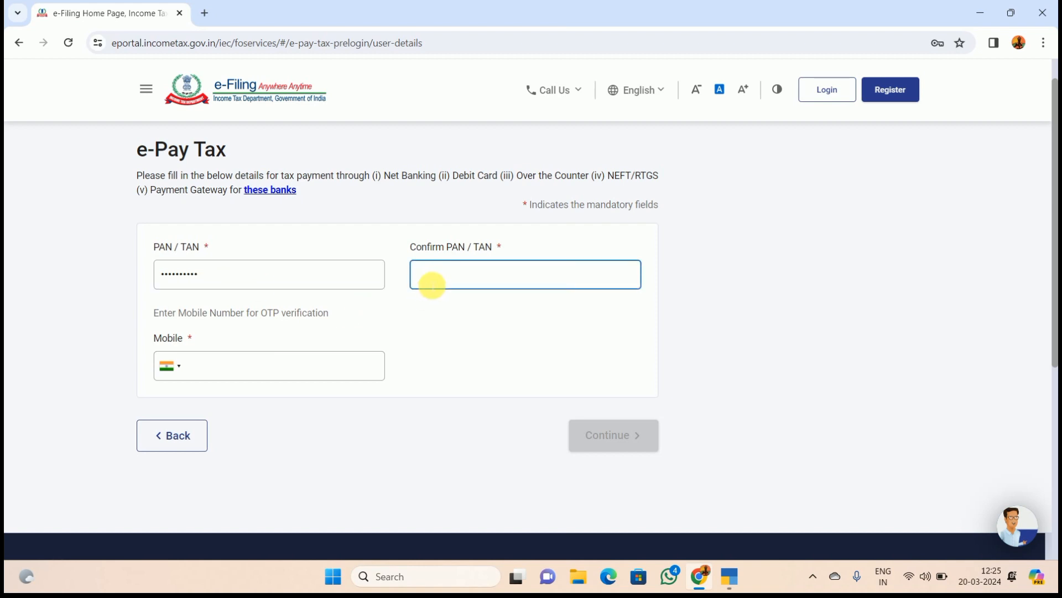
pyautogui.write('A')
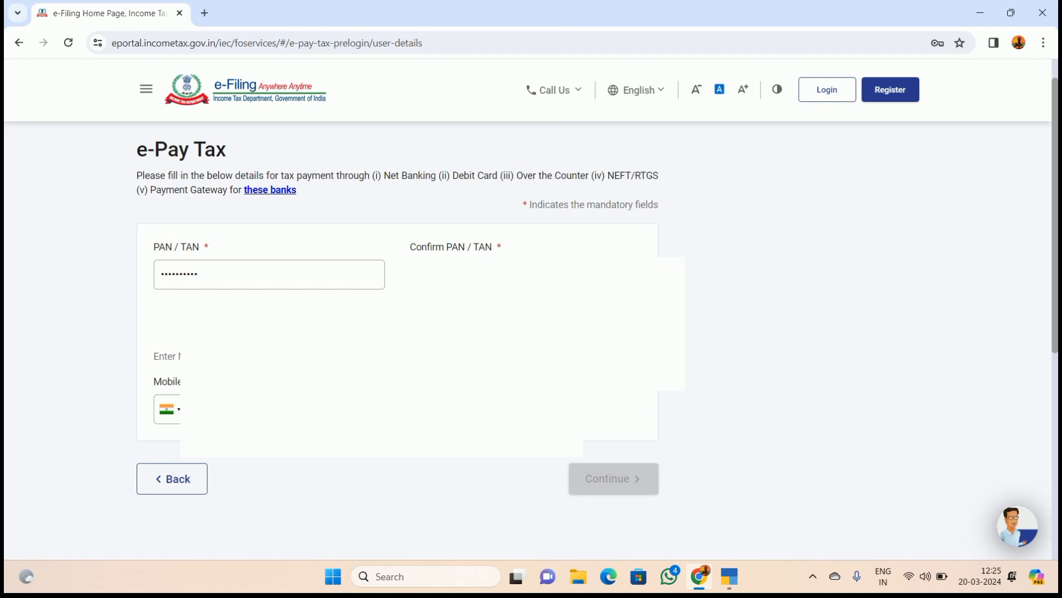
pyautogui.write('A')
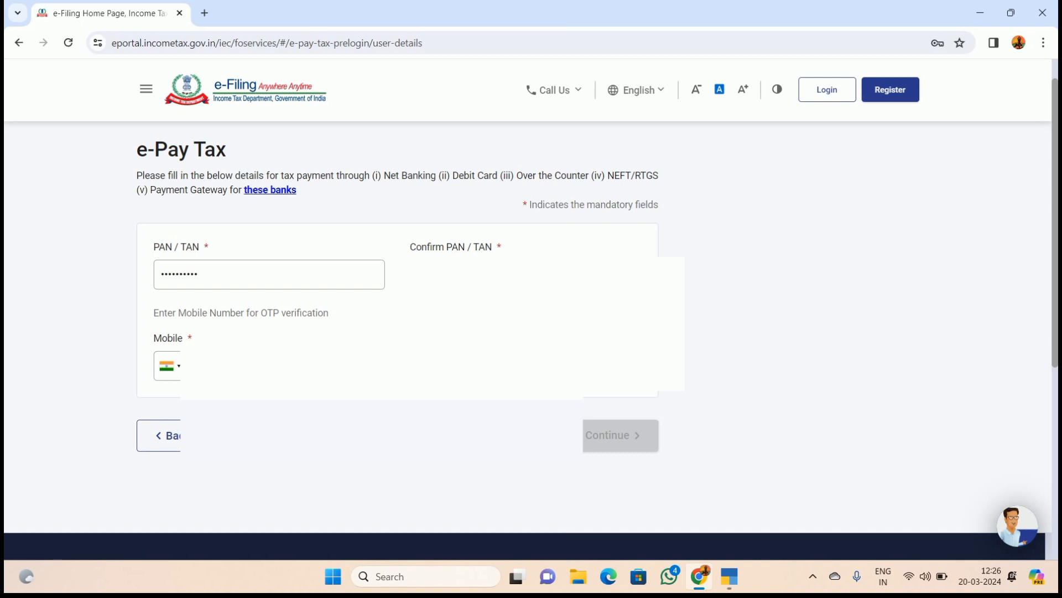
pyautogui.write('0')
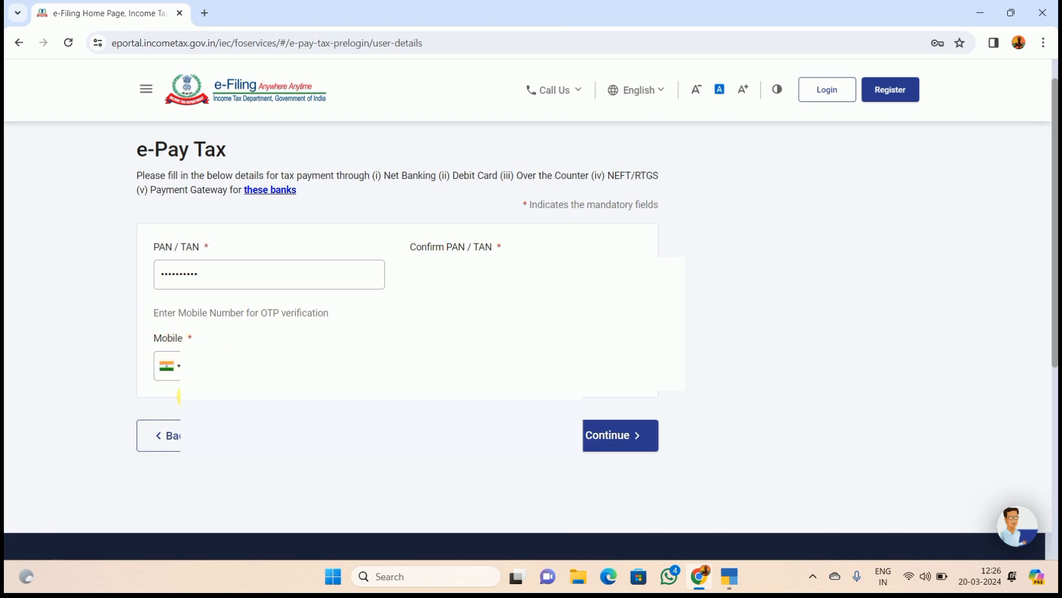
pyautogui.click(615, 440)
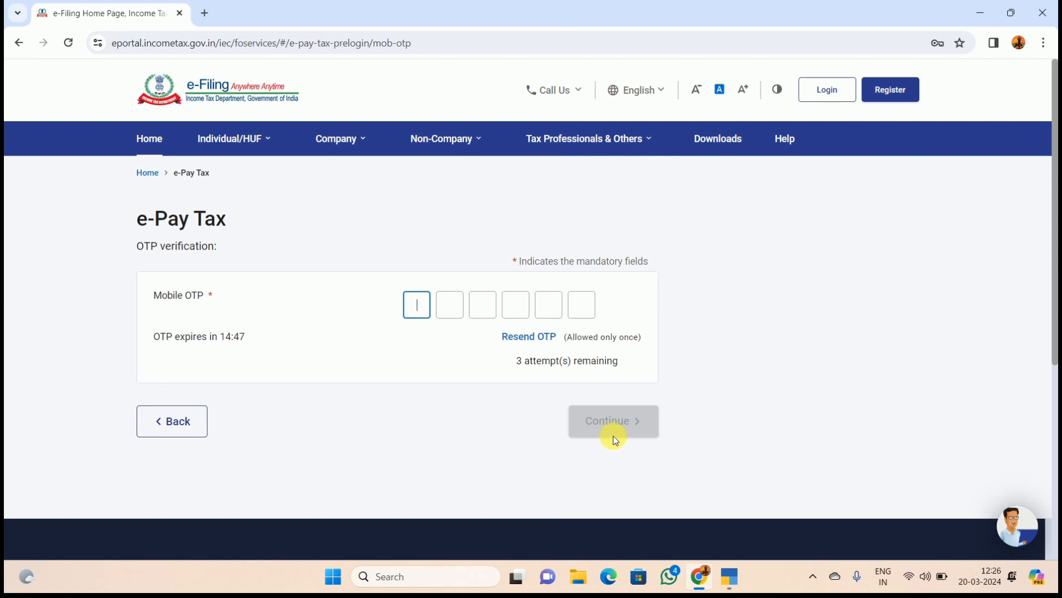
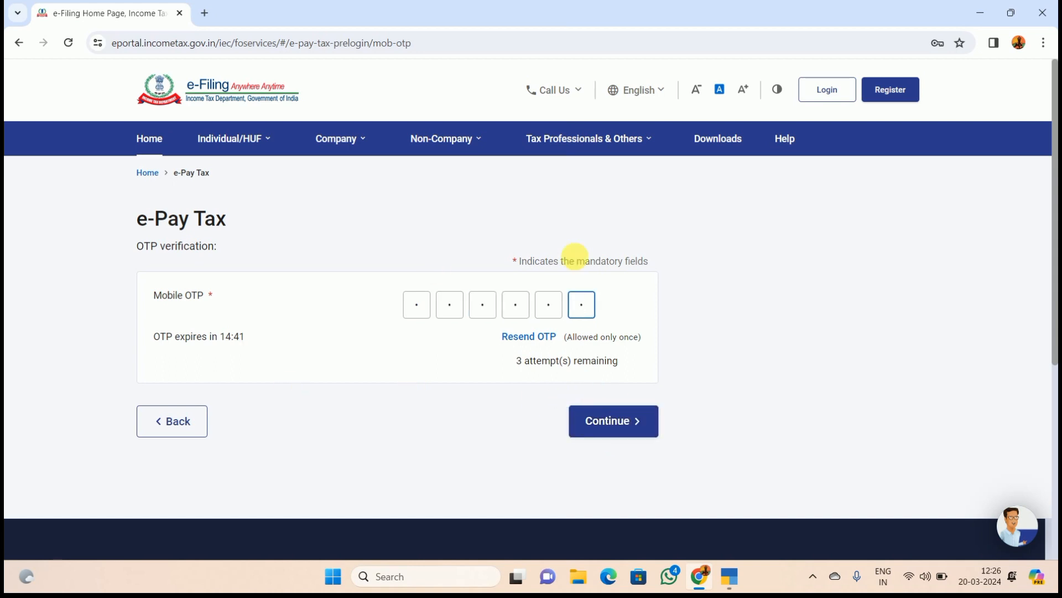
# - Enter the six-digit mobile OTP and submit it for verification
pyautogui.click(619, 431)
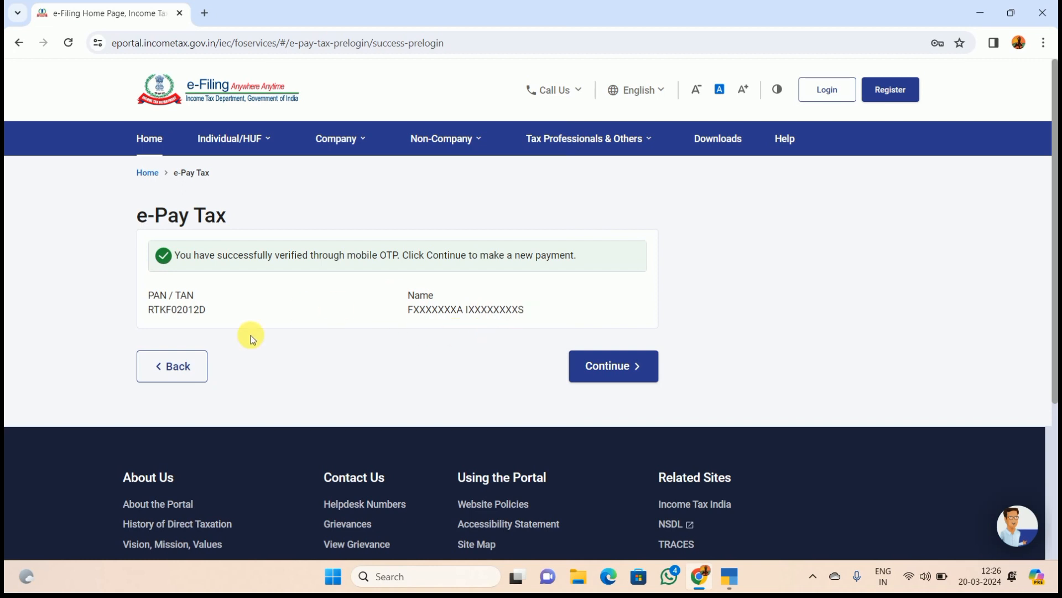
# - Start a new payment, choose assessment year 2023-24, and proceed with Pay TDS/TCS
pyautogui.click(606, 378)
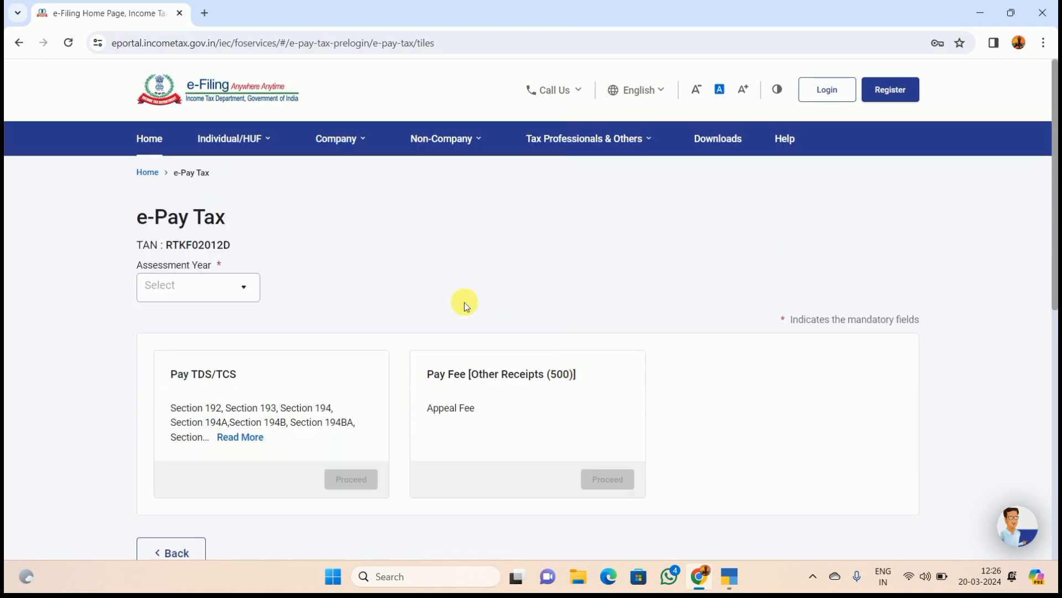
pyautogui.click(243, 292)
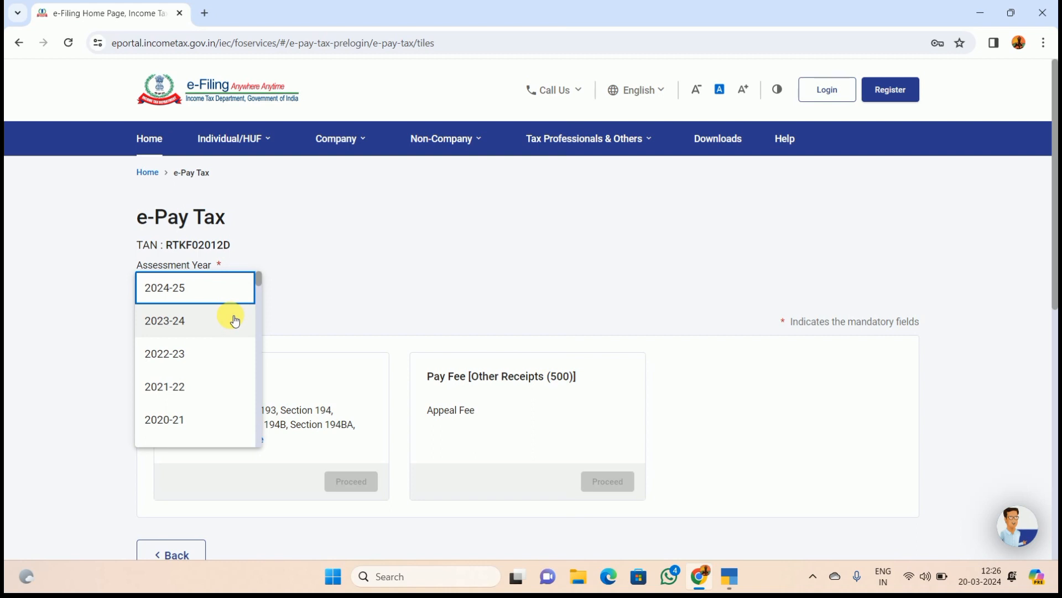
pyautogui.click(232, 319)
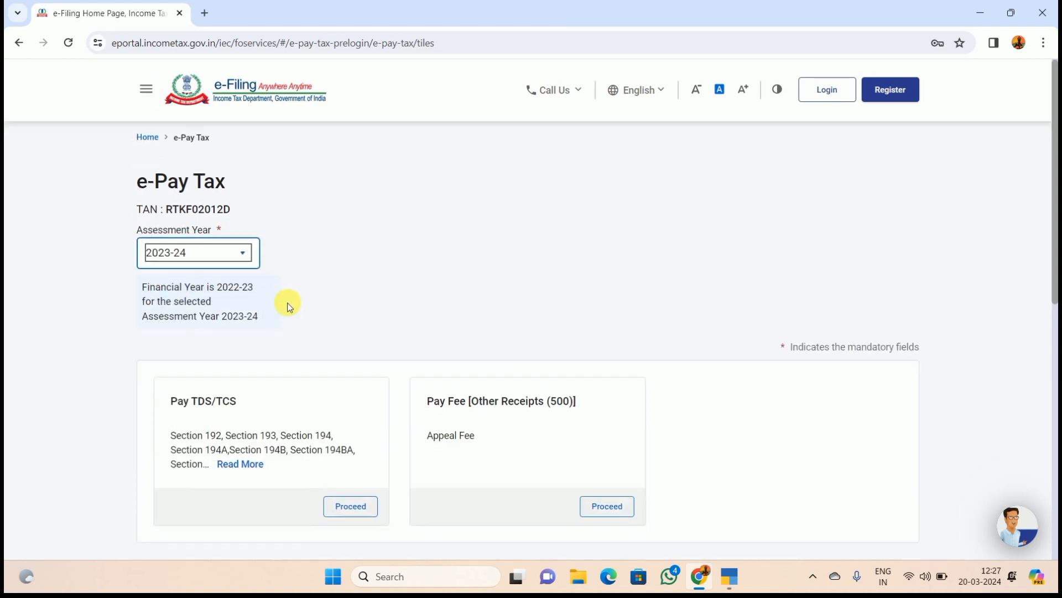
pyautogui.scroll(-1, 289, 306)
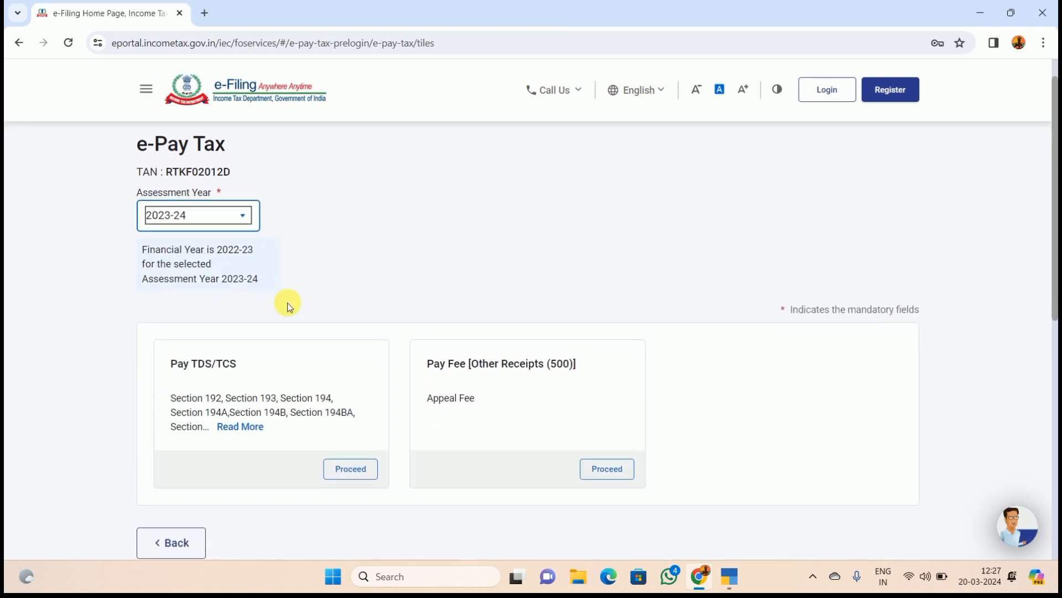
pyautogui.scroll(-2, 289, 306)
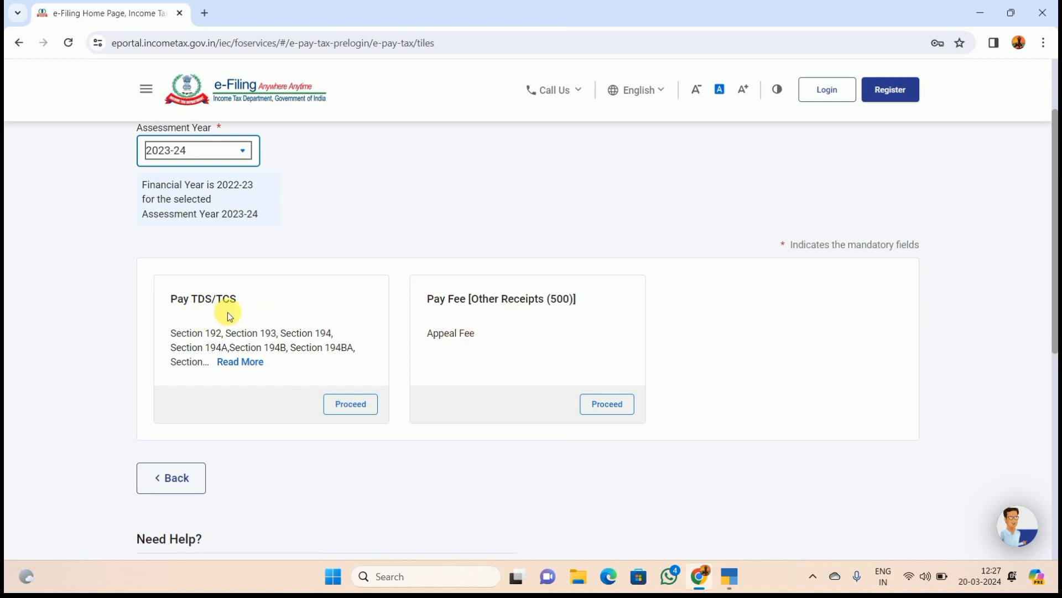
pyautogui.click(350, 403)
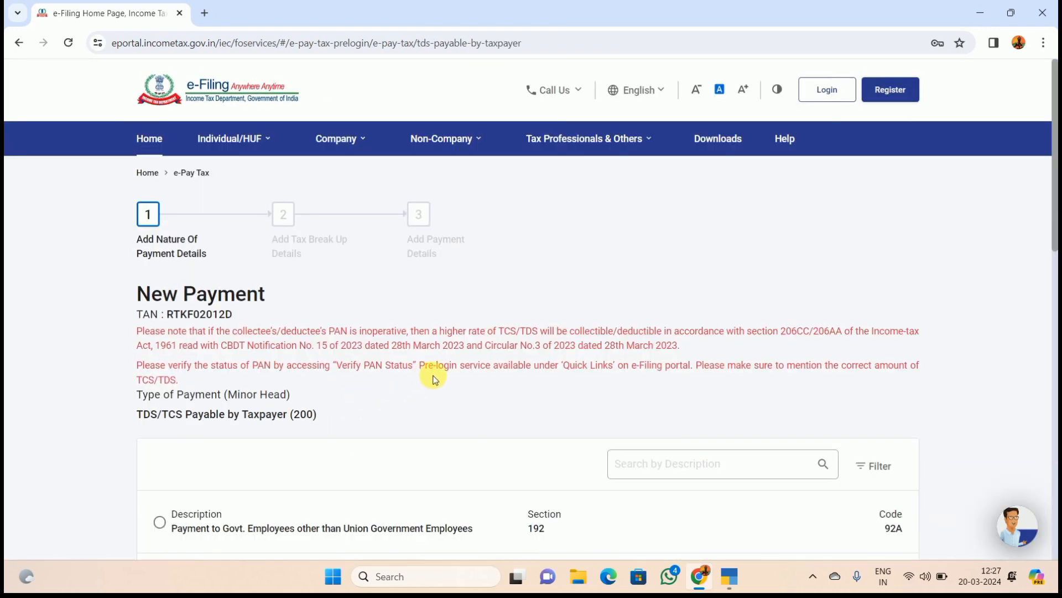
# - Page to page 3 of payment types and select 194C Payment of contractors and sub-contractors
pyautogui.scroll(-3, 432, 379)
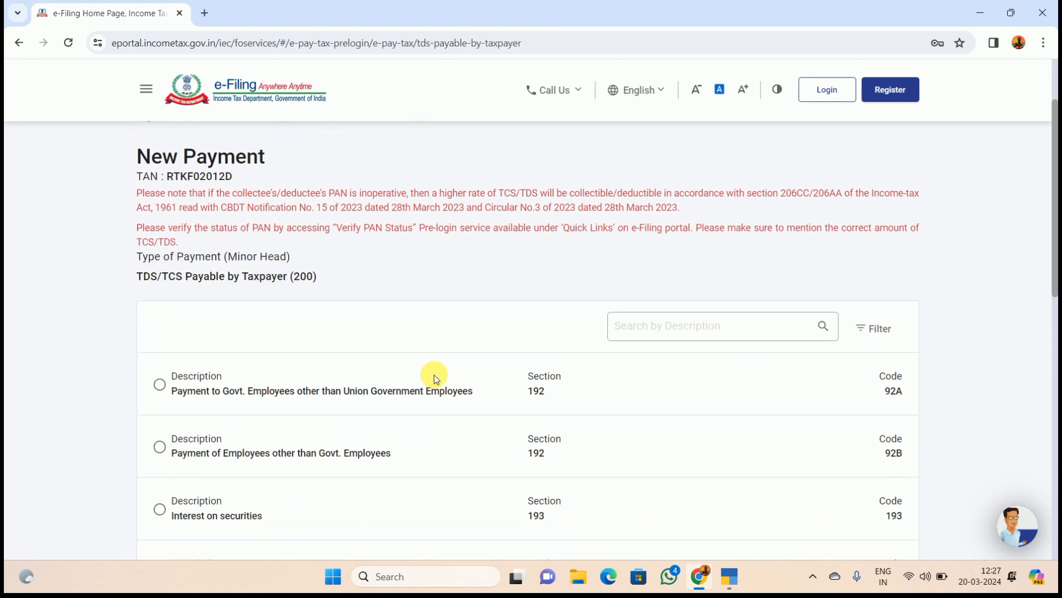
pyautogui.scroll(-1, 436, 379)
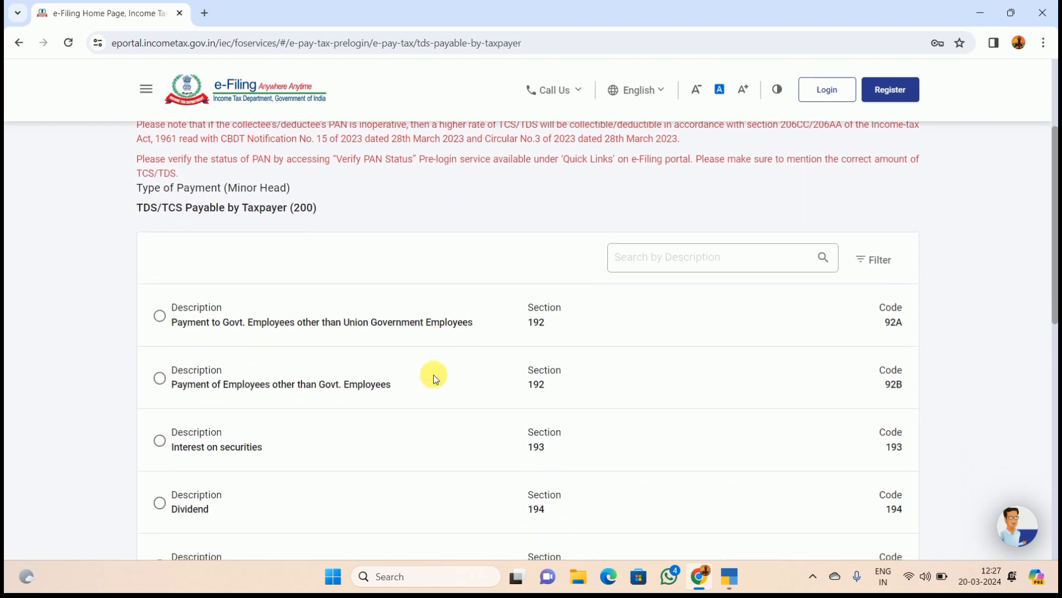
pyautogui.scroll(-2, 436, 379)
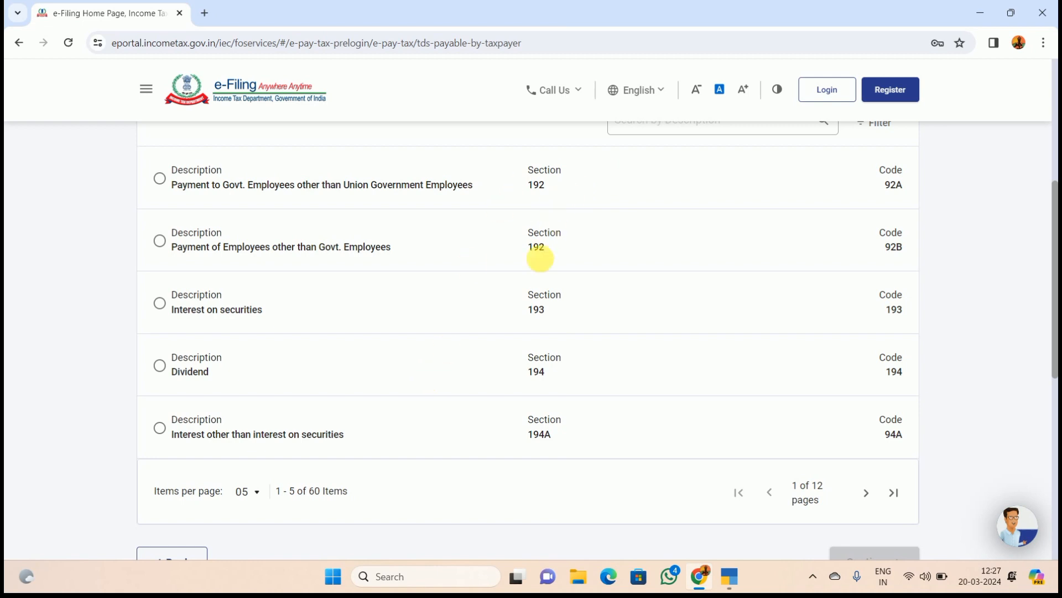
pyautogui.click(866, 495)
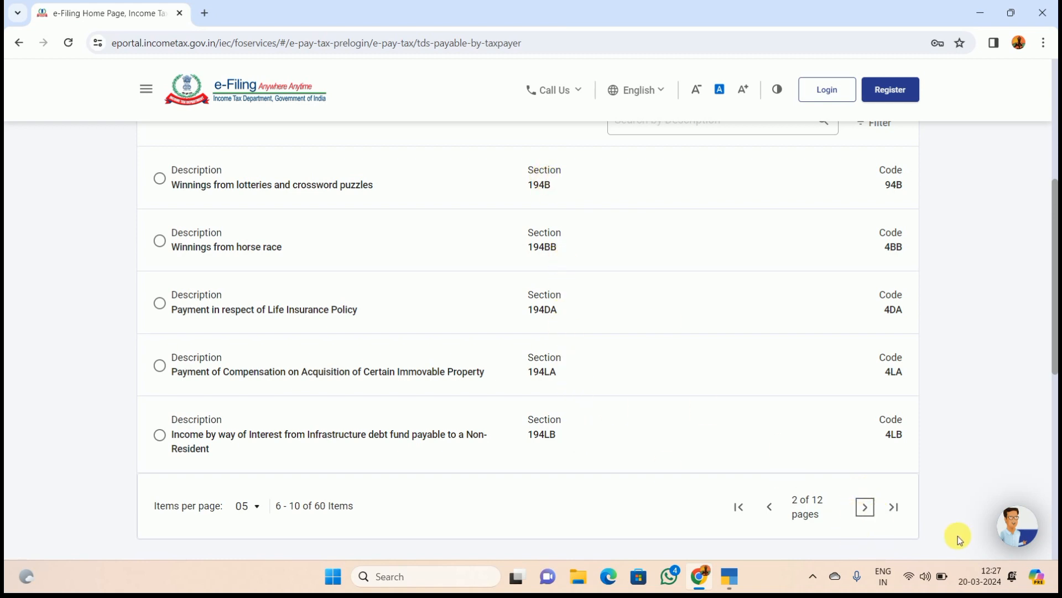
pyautogui.click(863, 508)
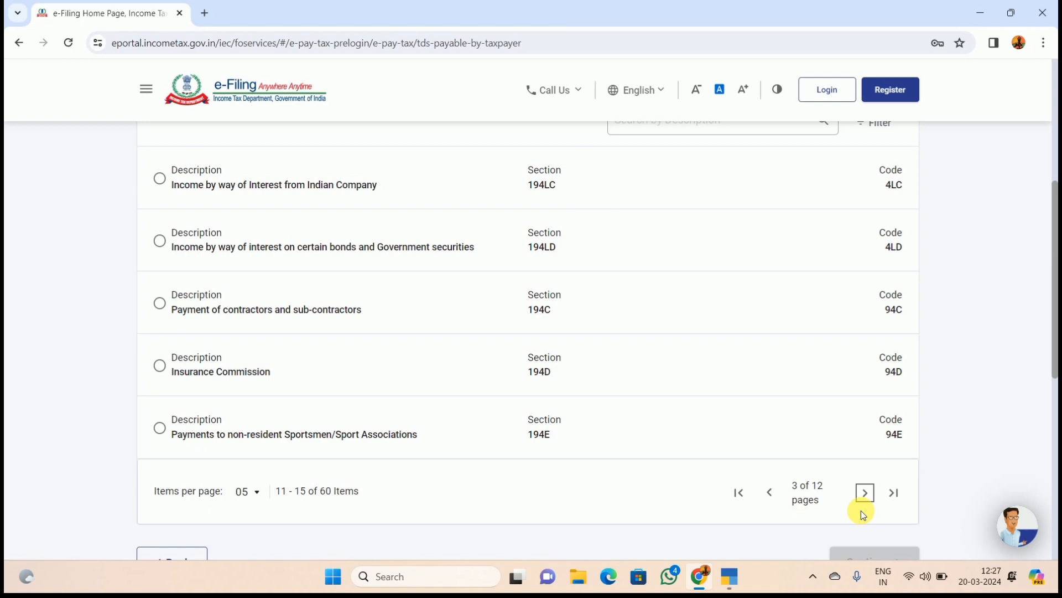
pyautogui.tripleClick(522, 306)
pyautogui.doubleClick(539, 309)
pyautogui.click(582, 313)
pyautogui.click(160, 303)
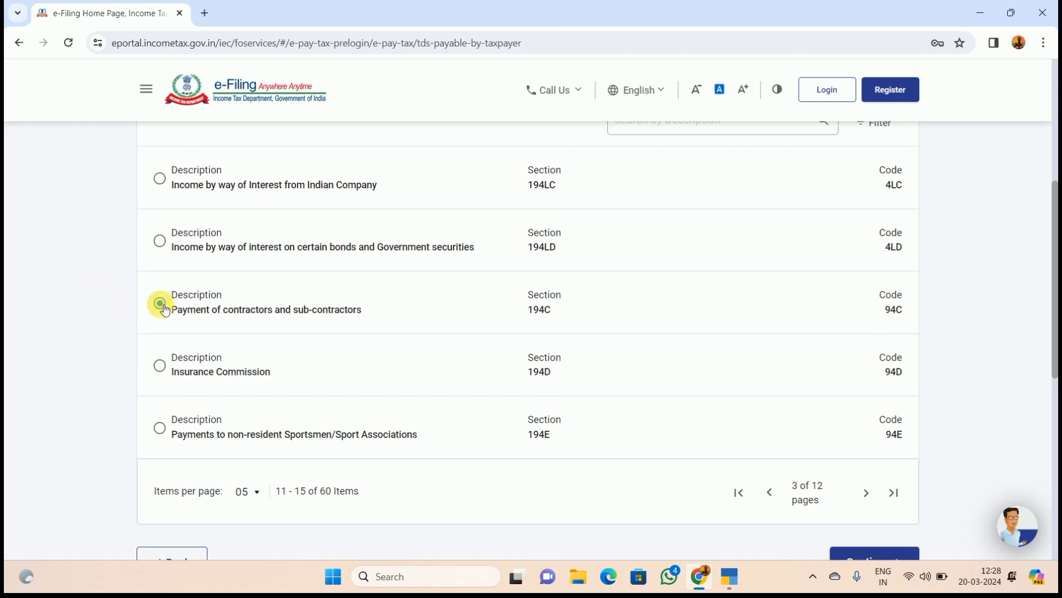
pyautogui.scroll(-1, 457, 378)
pyautogui.scroll(-1, 457, 379)
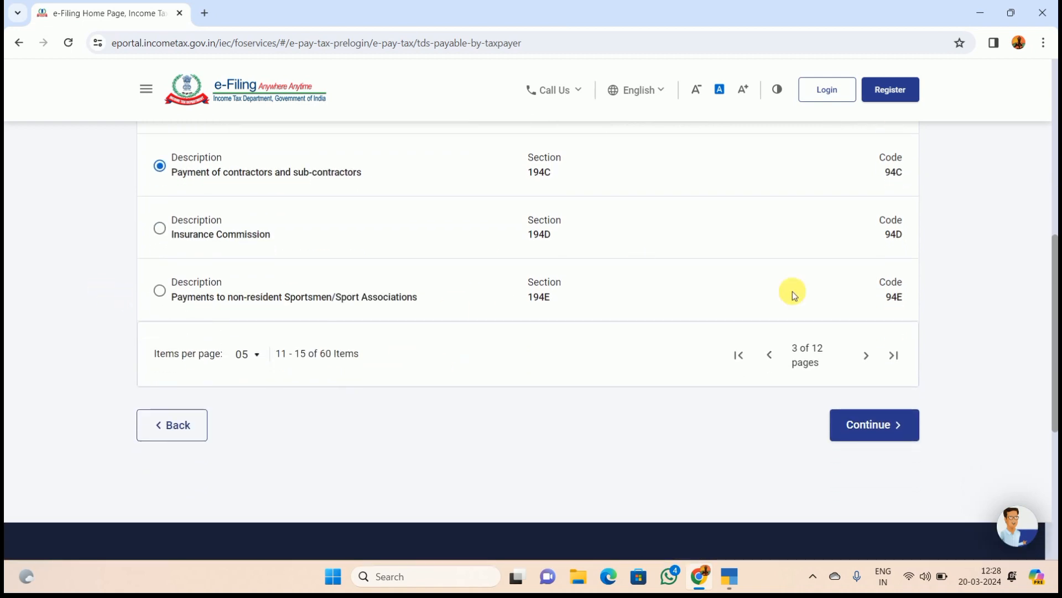
# - Continue to the tax breakup and select Company Deductee – Corporation Tax (0020)
pyautogui.click(889, 434)
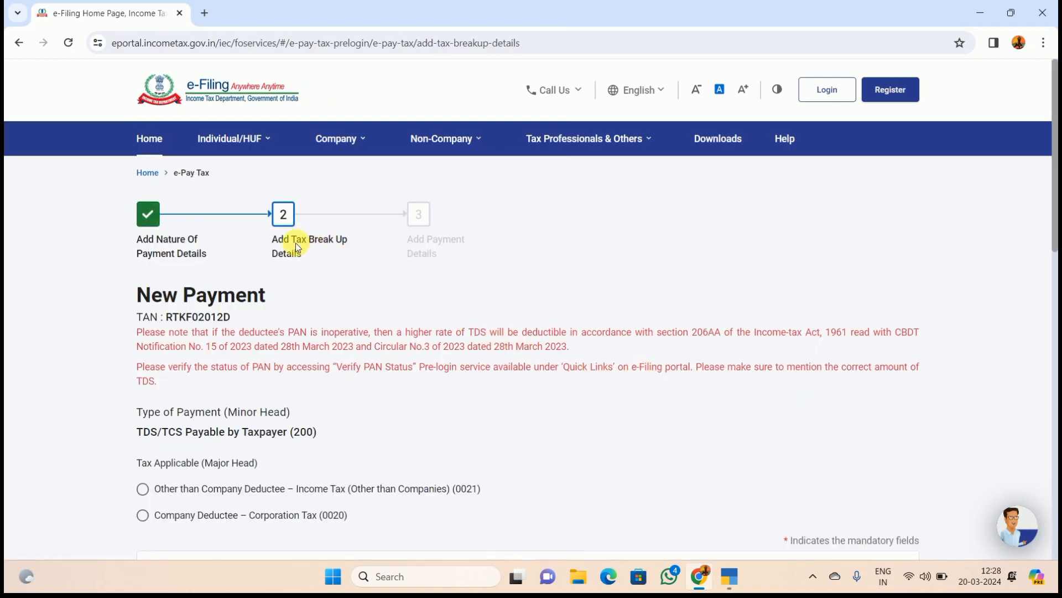
pyautogui.scroll(-4, 356, 309)
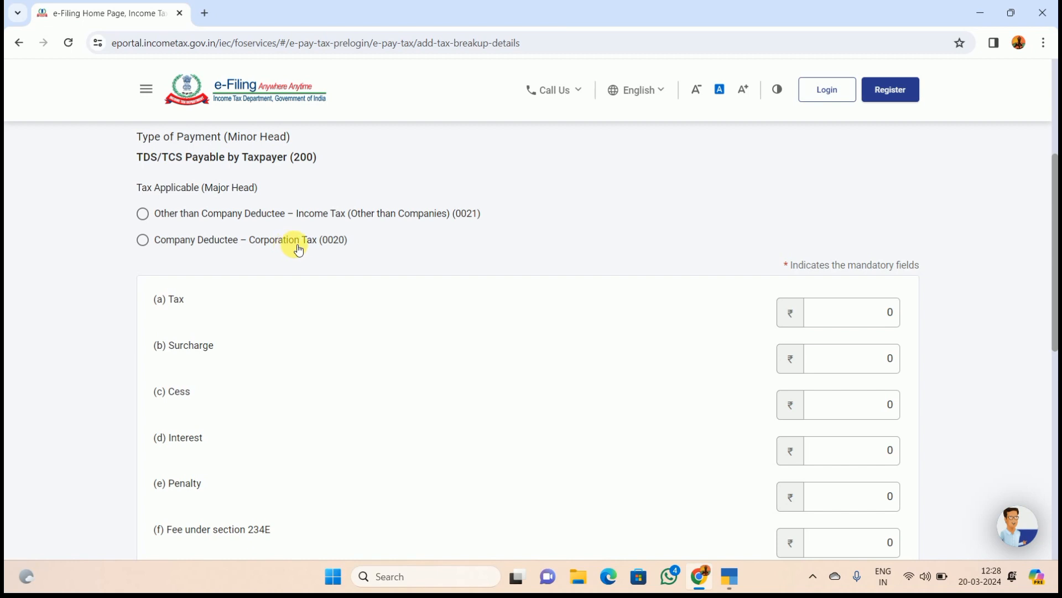
pyautogui.click(144, 240)
# - Check the contractor TDS balance in TallyPrime and enter 559 as the Tax amount
pyautogui.click(830, 319)
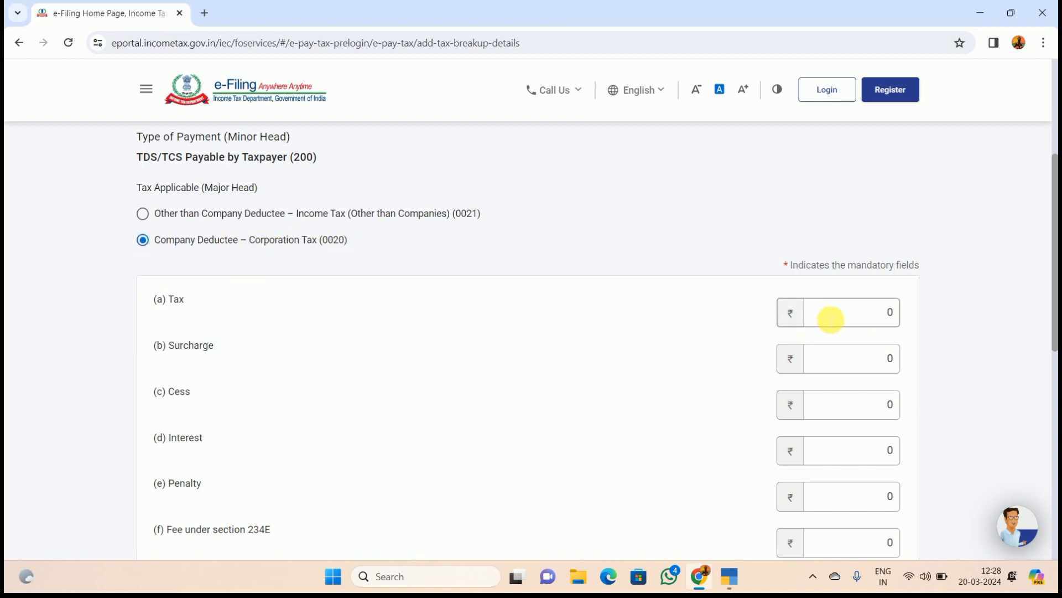
pyautogui.click(730, 576)
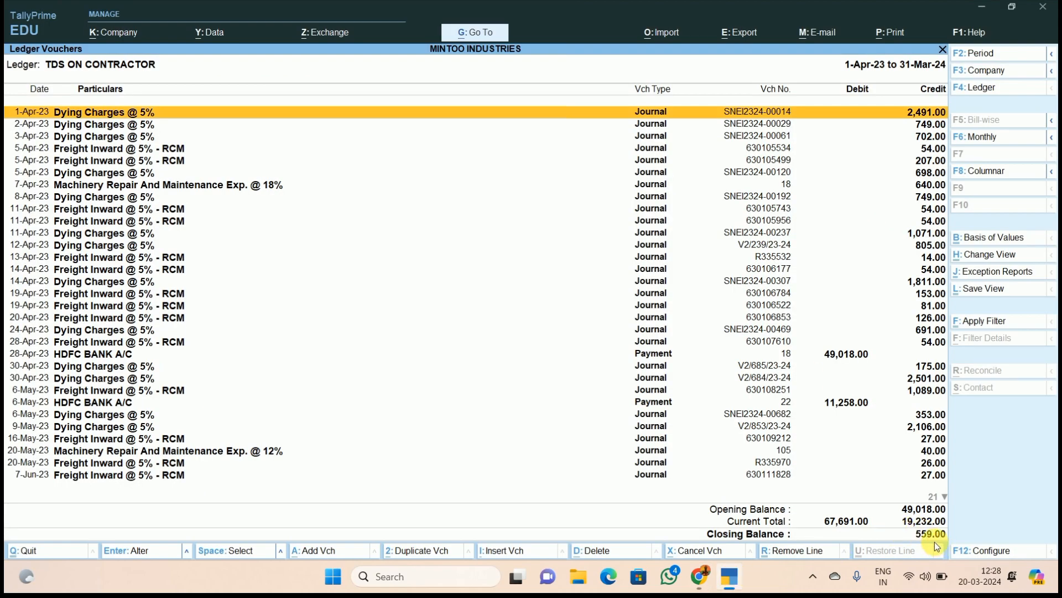
pyautogui.click(699, 576)
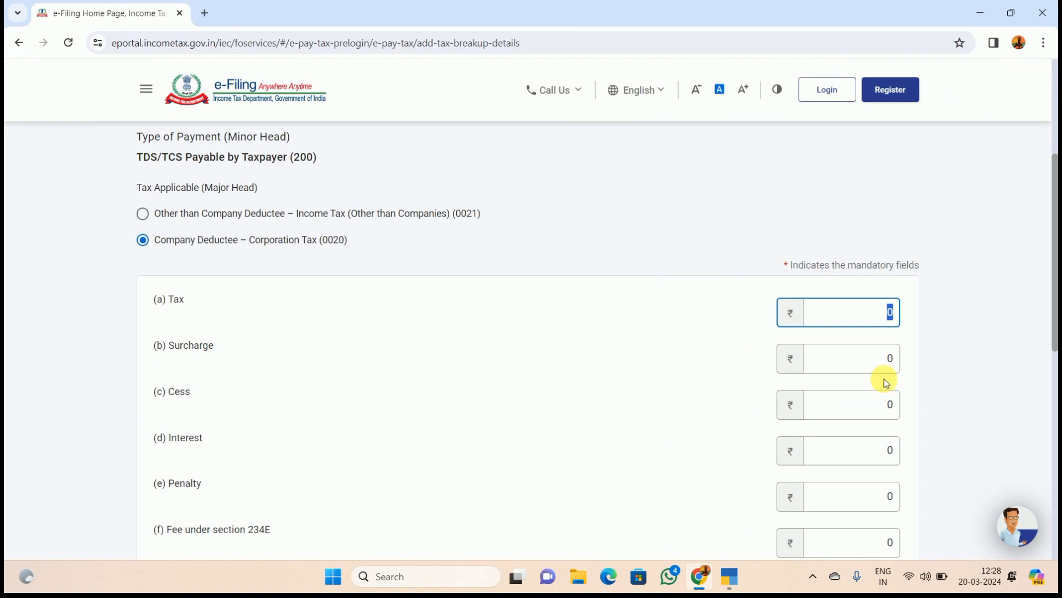
pyautogui.write('559')
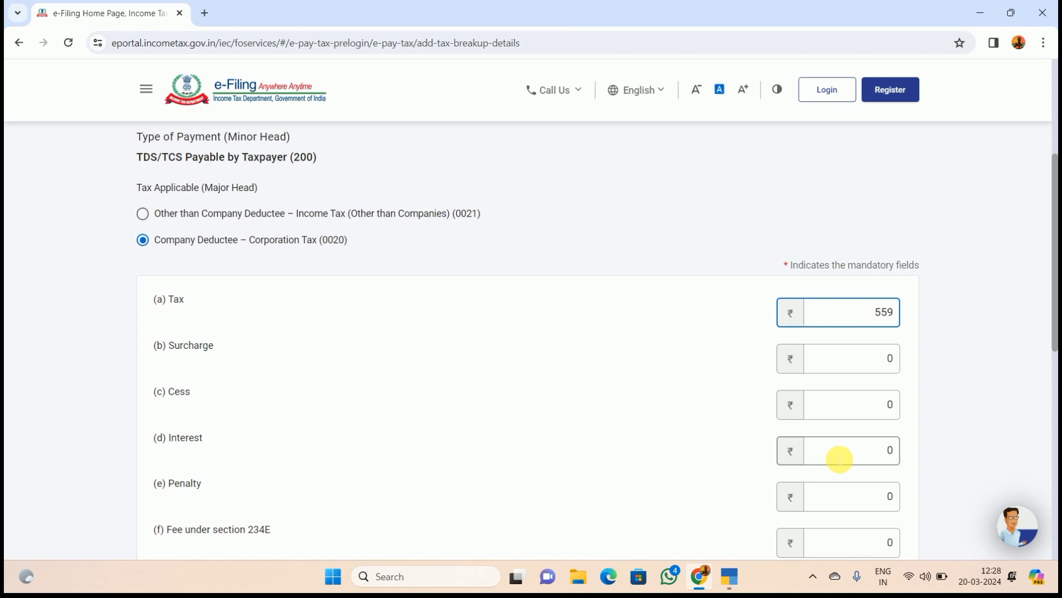
pyautogui.scroll(-3, 840, 459)
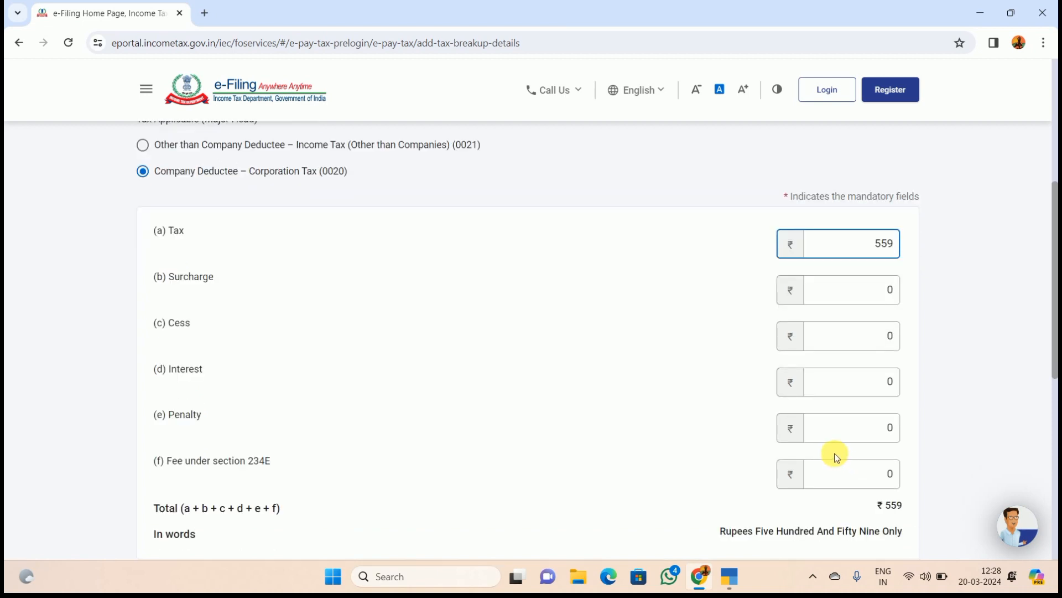
pyautogui.scroll(-2, 837, 457)
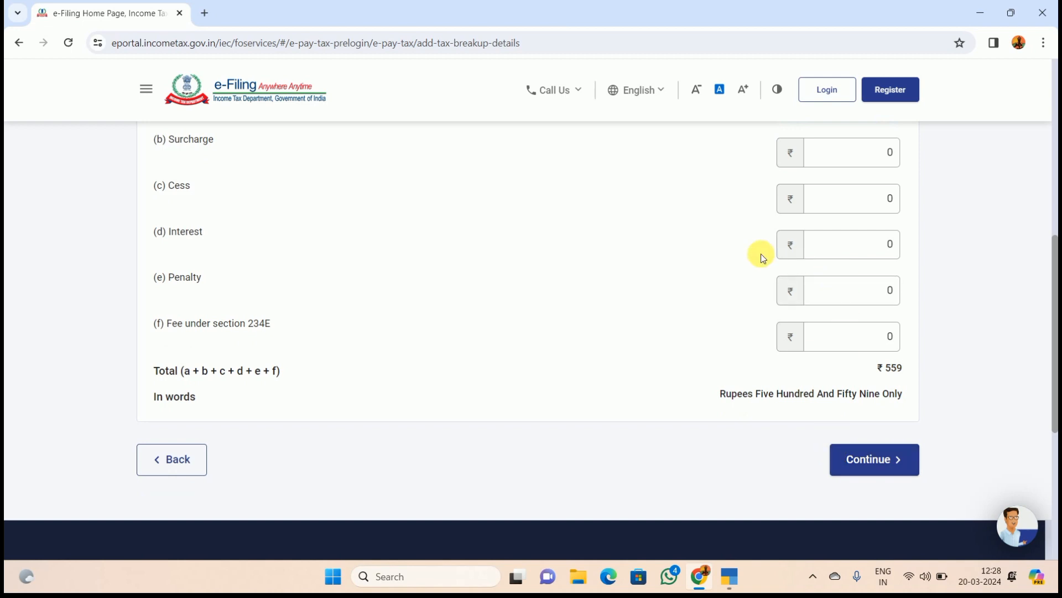
# - Choose Net Banking through HDFC Bank as the payment mode
pyautogui.click(868, 460)
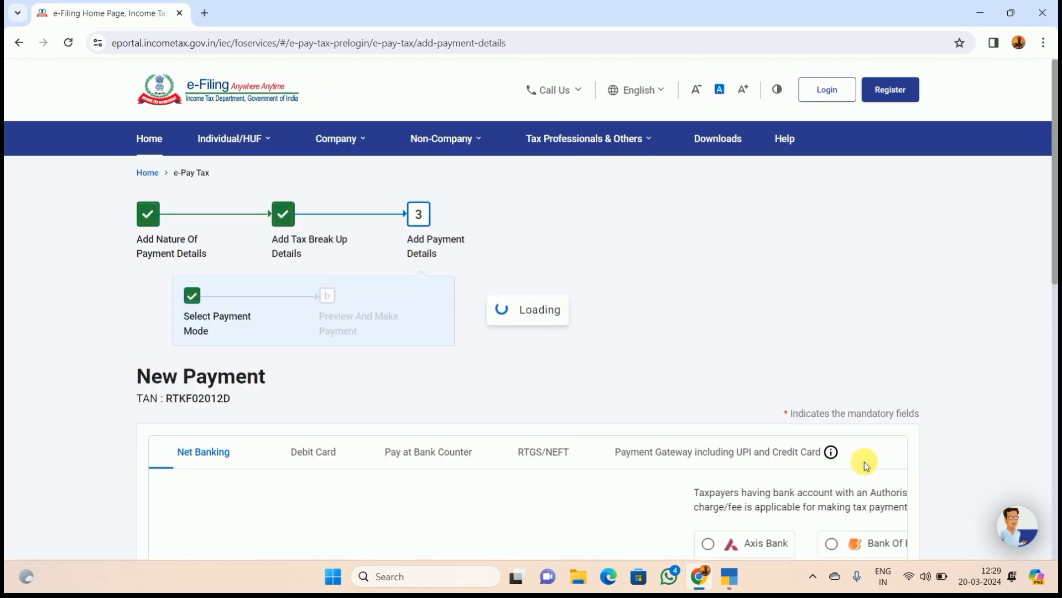
pyautogui.scroll(-4, 652, 432)
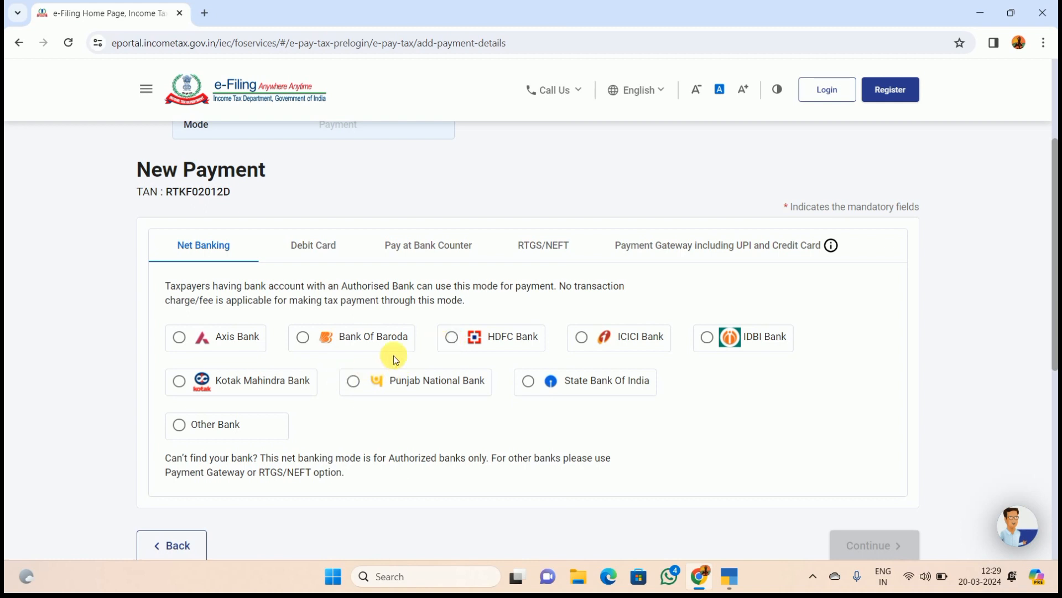
pyautogui.click(452, 336)
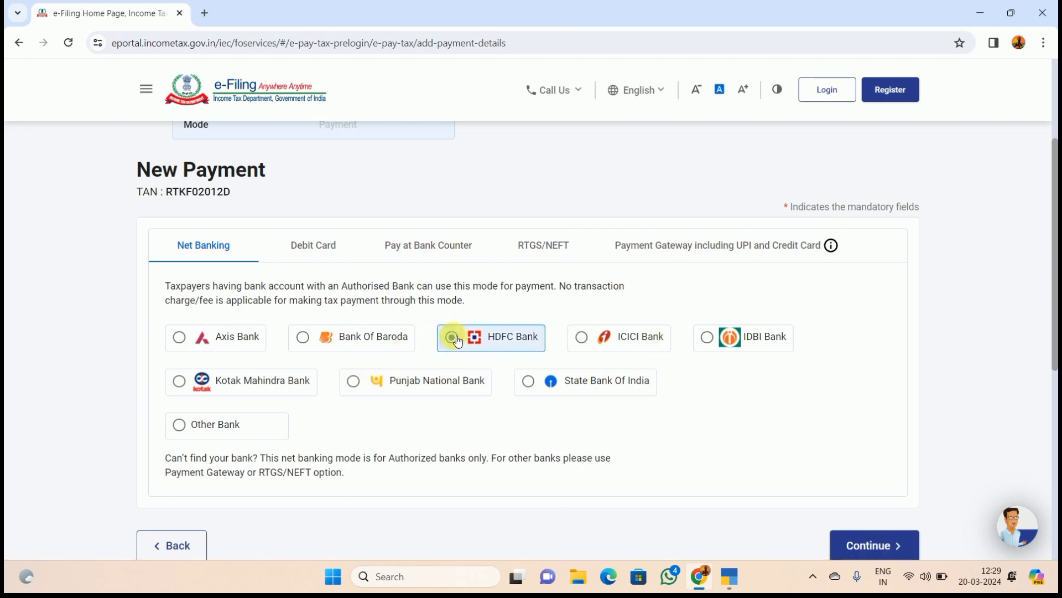
# - Review the ₹559 challan preview and proceed with Pay Now
pyautogui.click(897, 549)
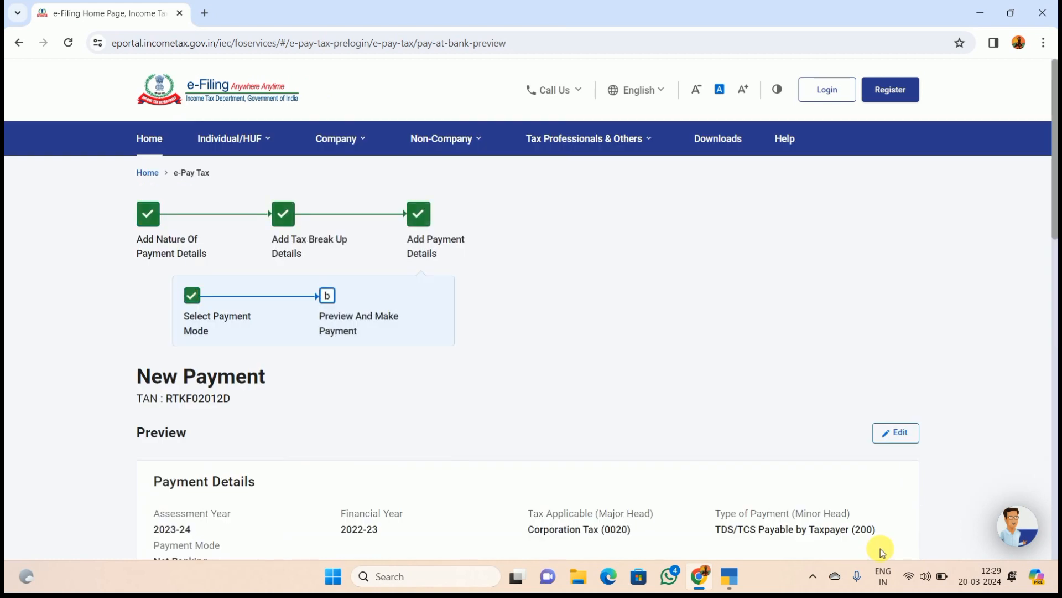
pyautogui.scroll(-10, 741, 416)
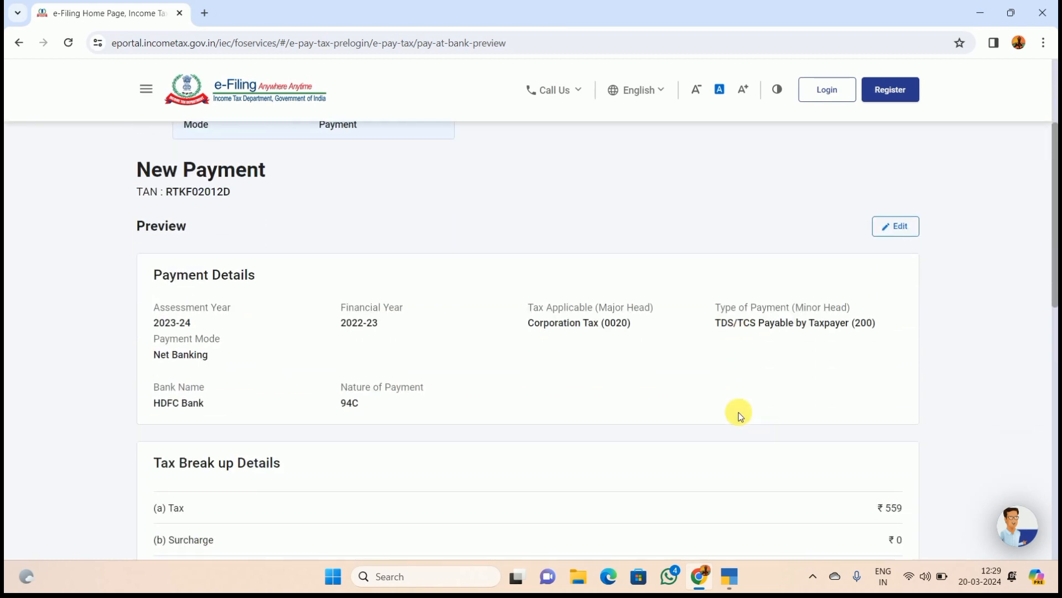
pyautogui.scroll(-1, 740, 416)
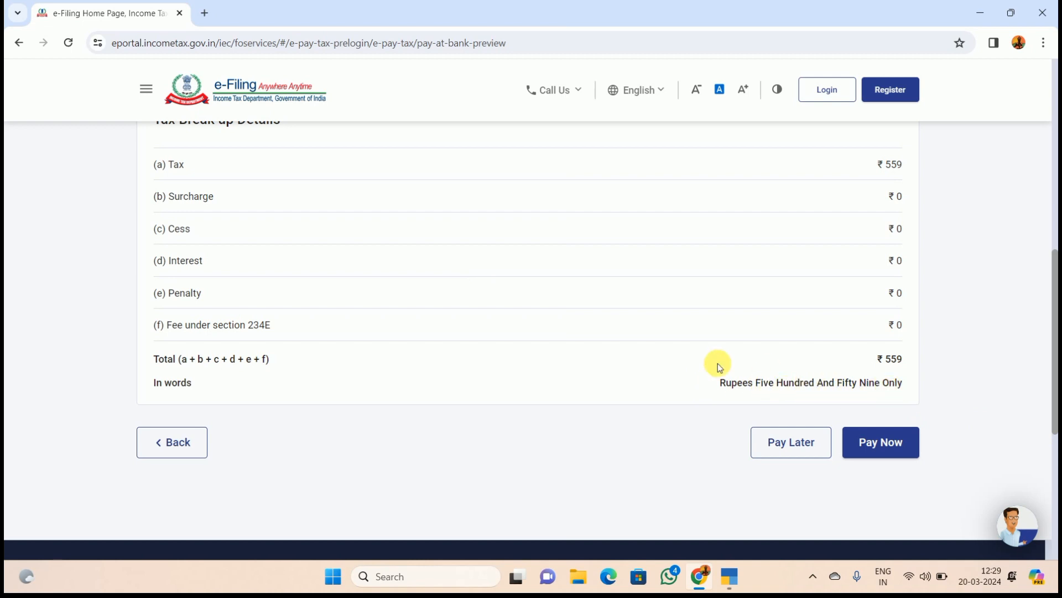
pyautogui.scroll(5, 717, 363)
pyautogui.scroll(-6, 715, 364)
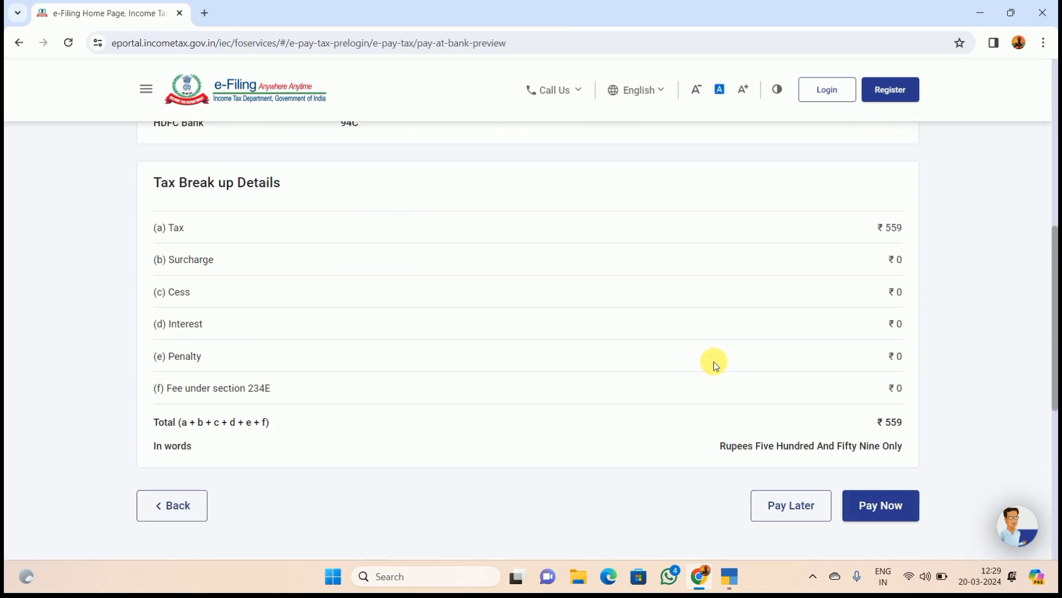
pyautogui.click(881, 373)
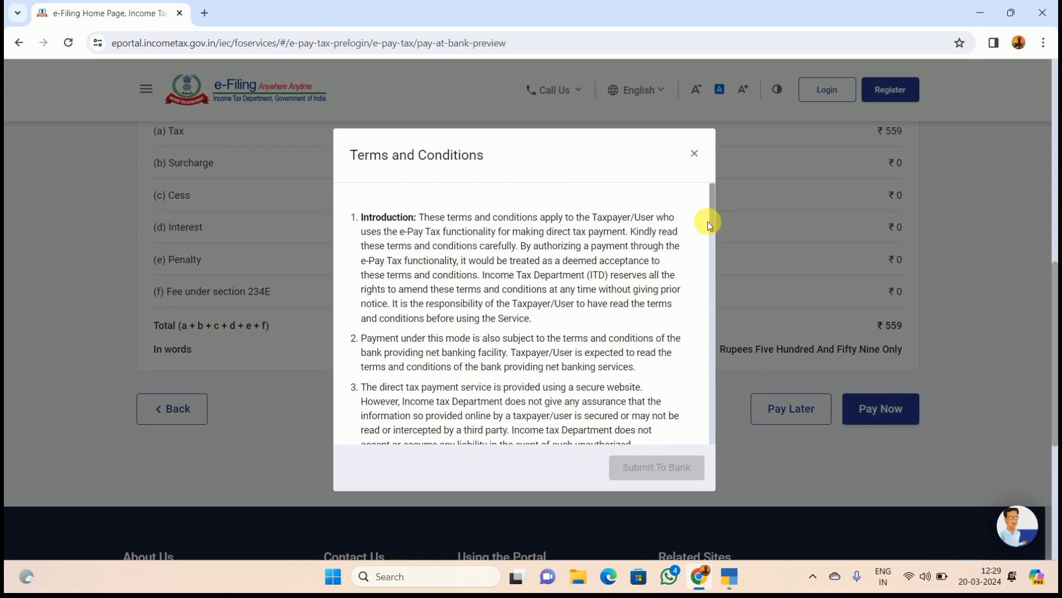
# - Read through the terms and conditions, agree to them, and submit the challan to HDFC Bank
pyautogui.moveTo(713, 228); pyautogui.dragTo(702, 436)
pyautogui.click(372, 422)
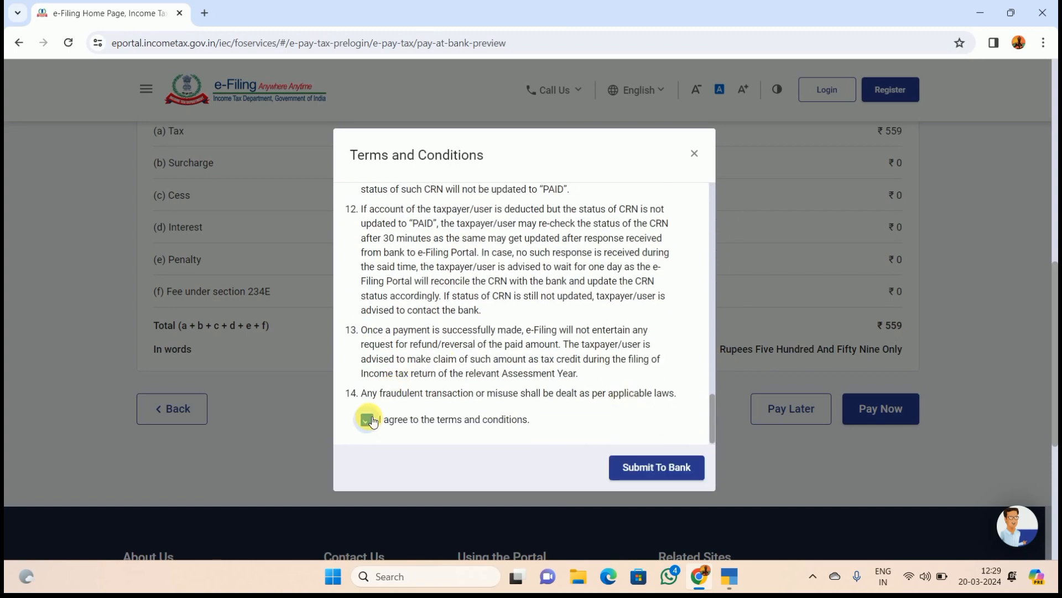
pyautogui.click(676, 477)
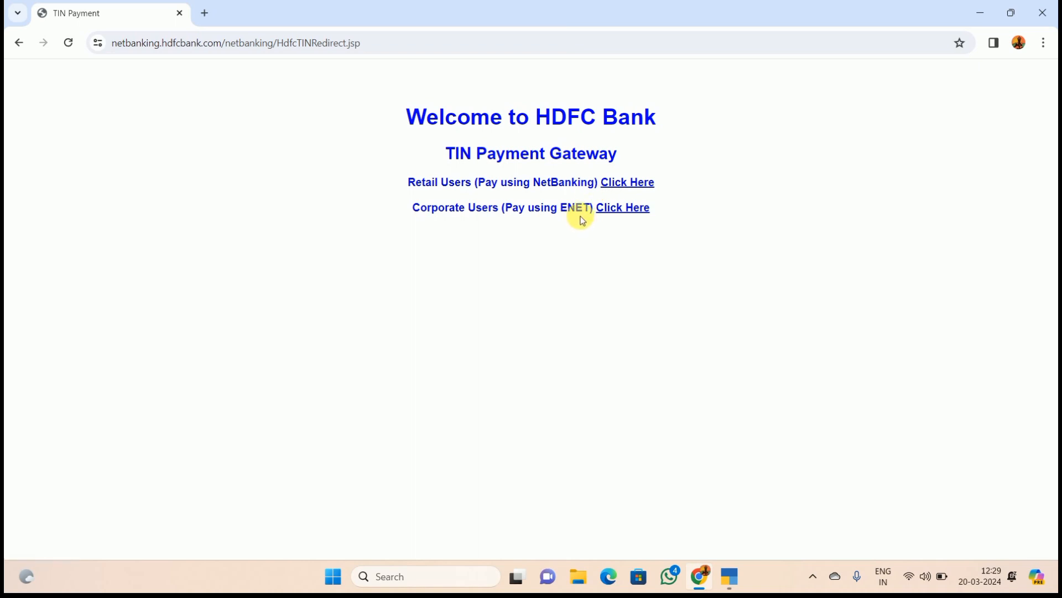
# - Choose the Retail Users (Pay using NetBanking) option on HDFC's TIN Payment Gateway
pyautogui.click(611, 189)
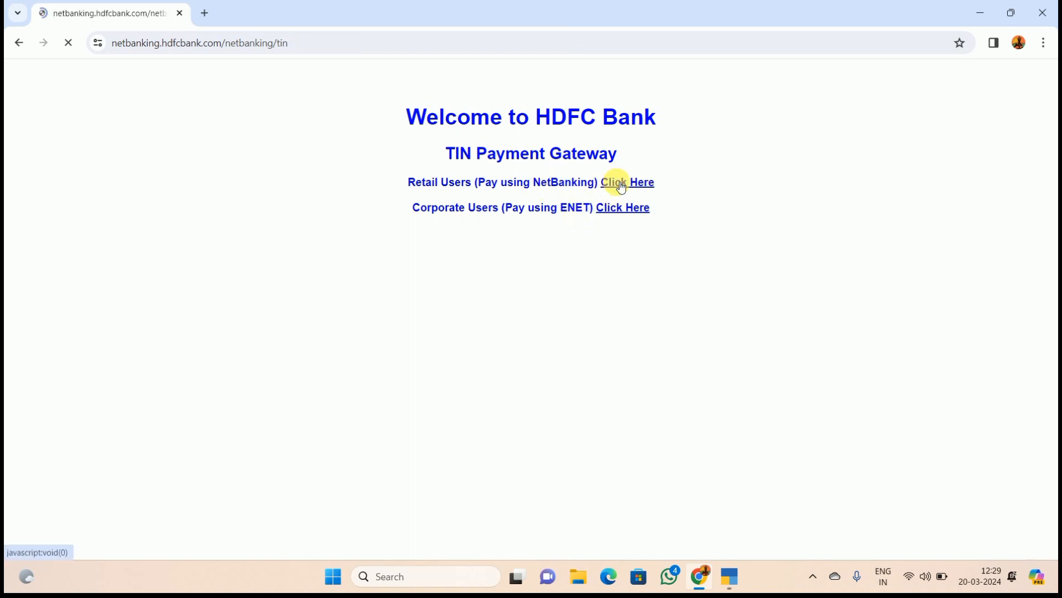